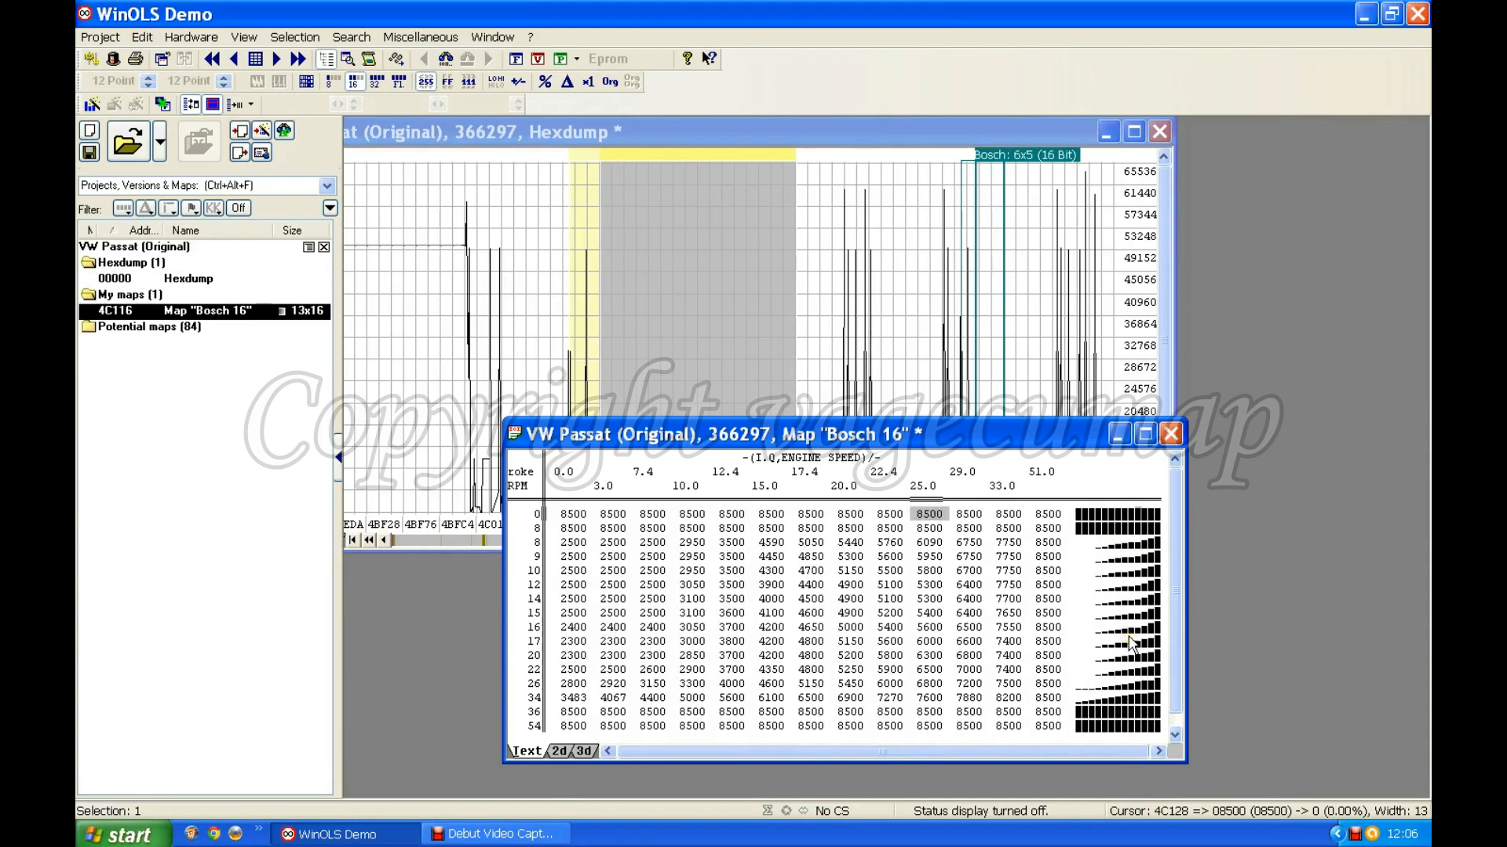
Arrange the windows so the Map "Bosch 16" window sits below the Hexdump window
left_click_drag(1162, 419, 345, 411)
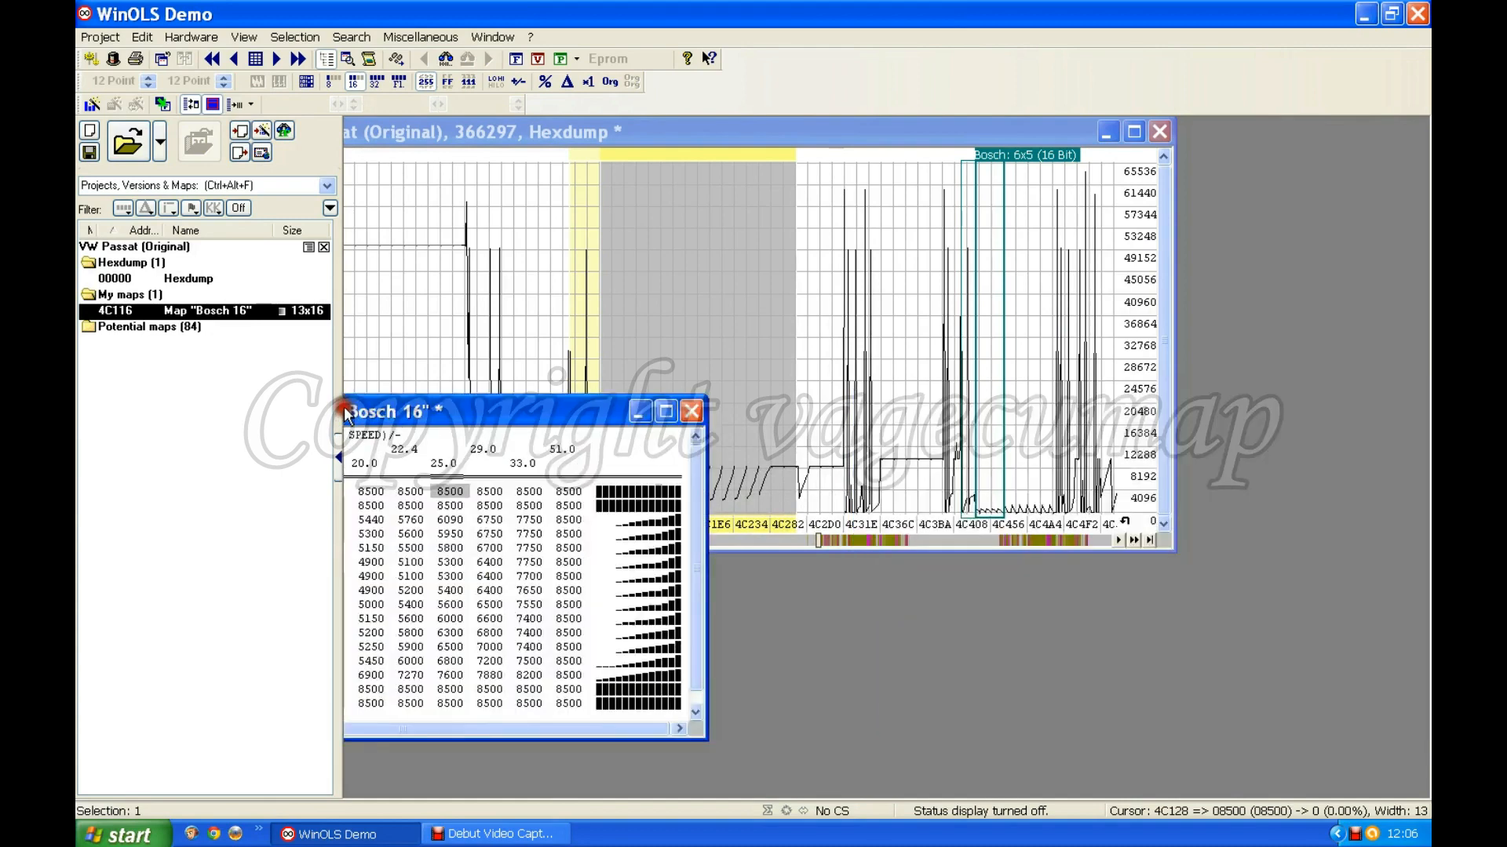
left_click_drag(484, 407, 455, 479)
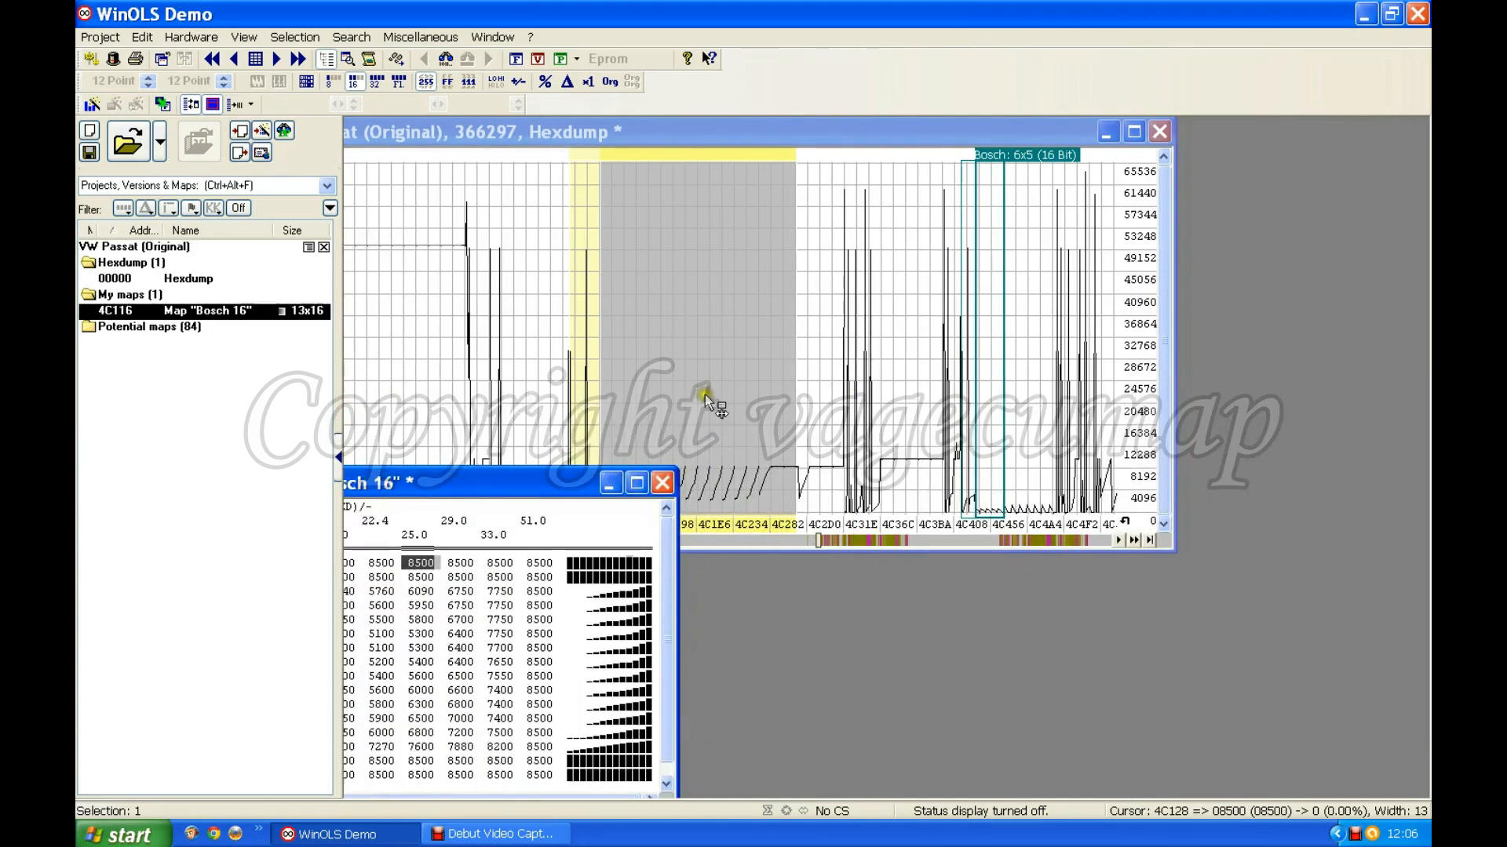
left_click_drag(887, 126, 1041, 121)
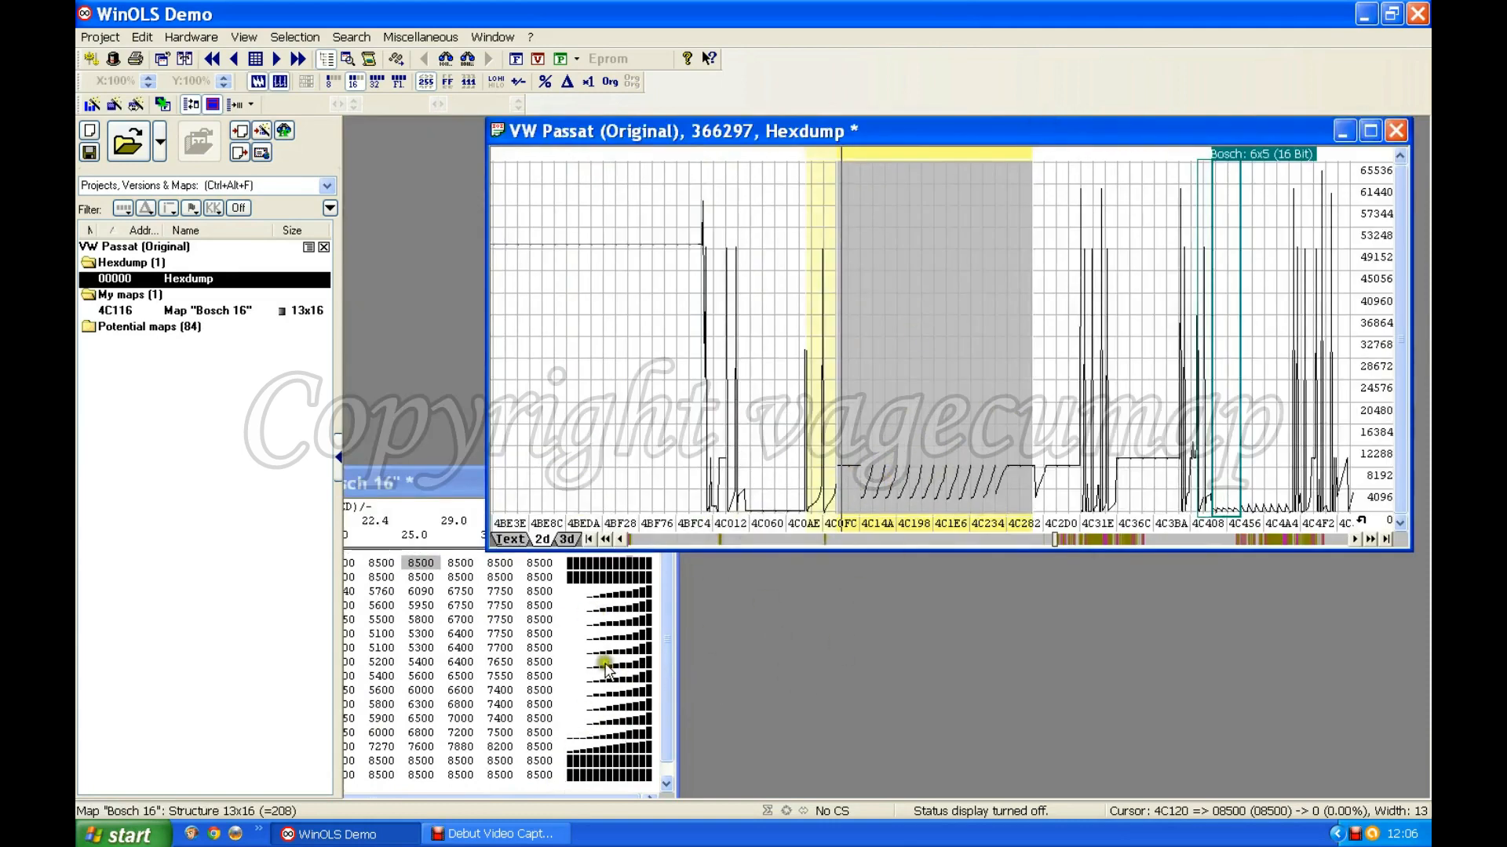
left_click(550, 662)
left_click_drag(453, 477, 1015, 426)
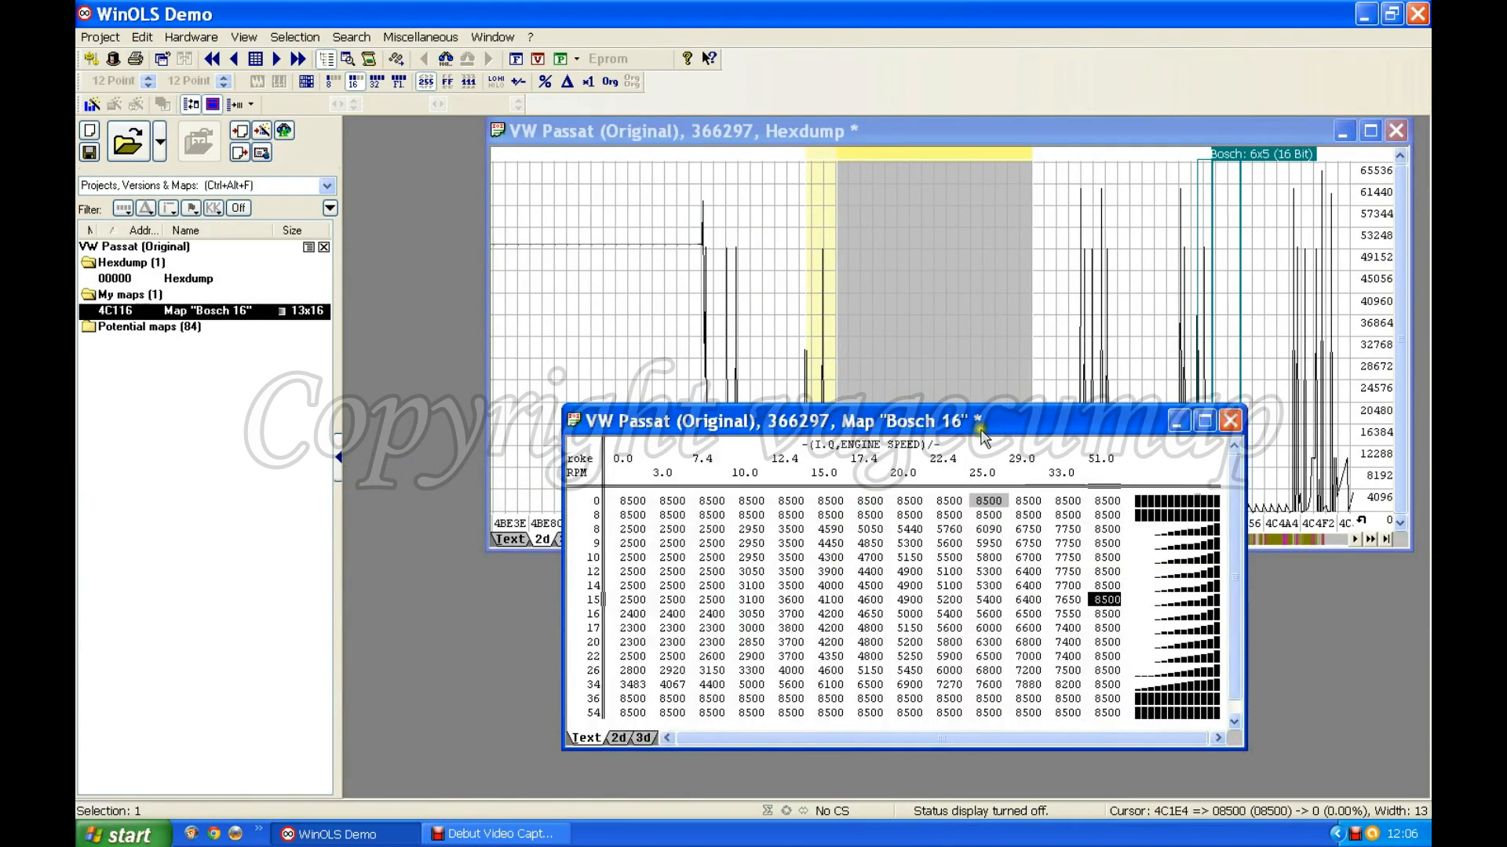
left_click(831, 285)
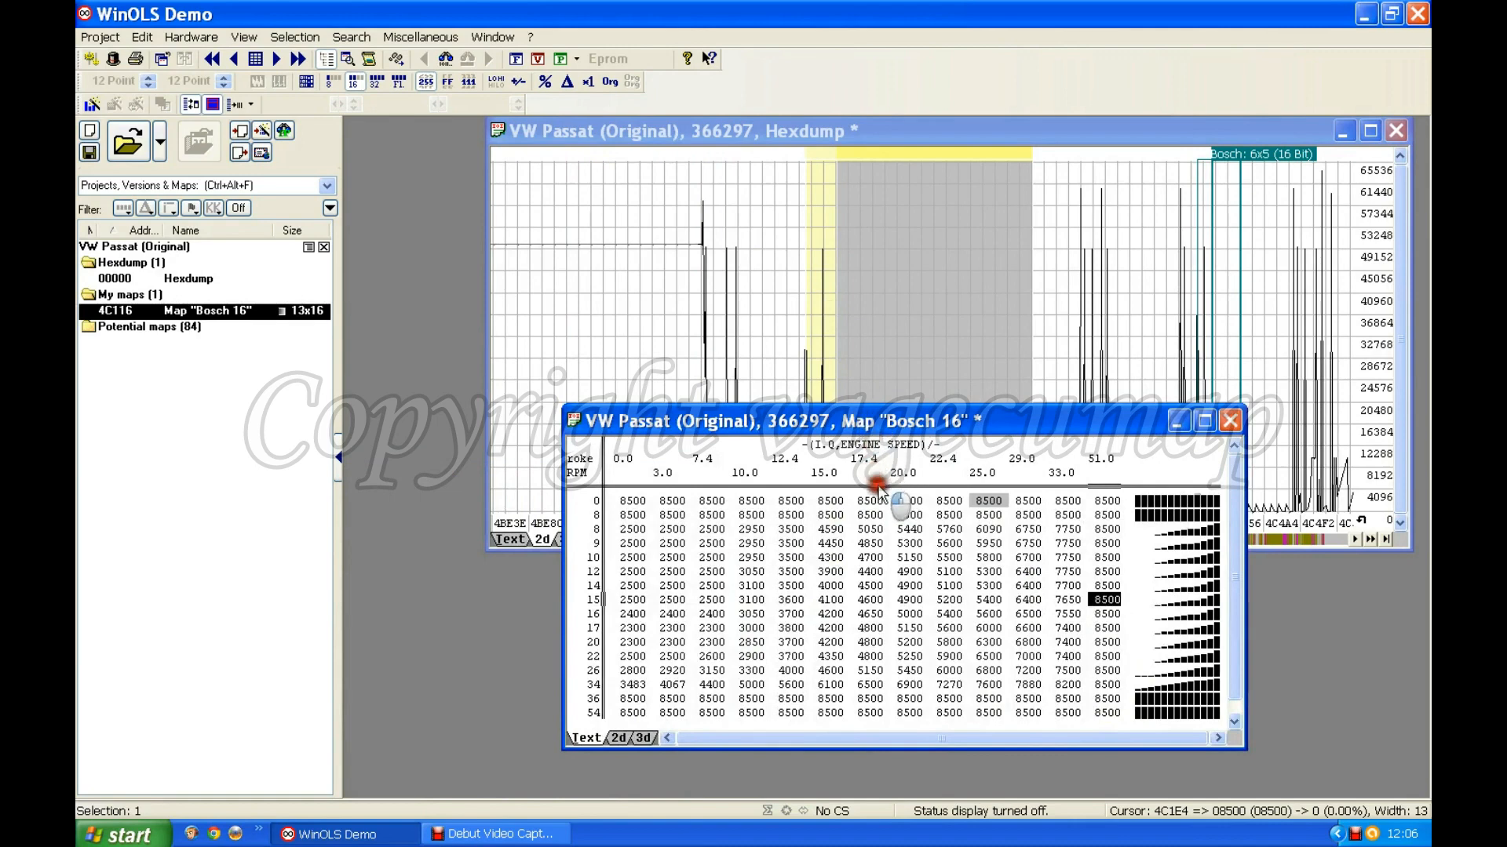
left_click_drag(943, 416, 881, 493)
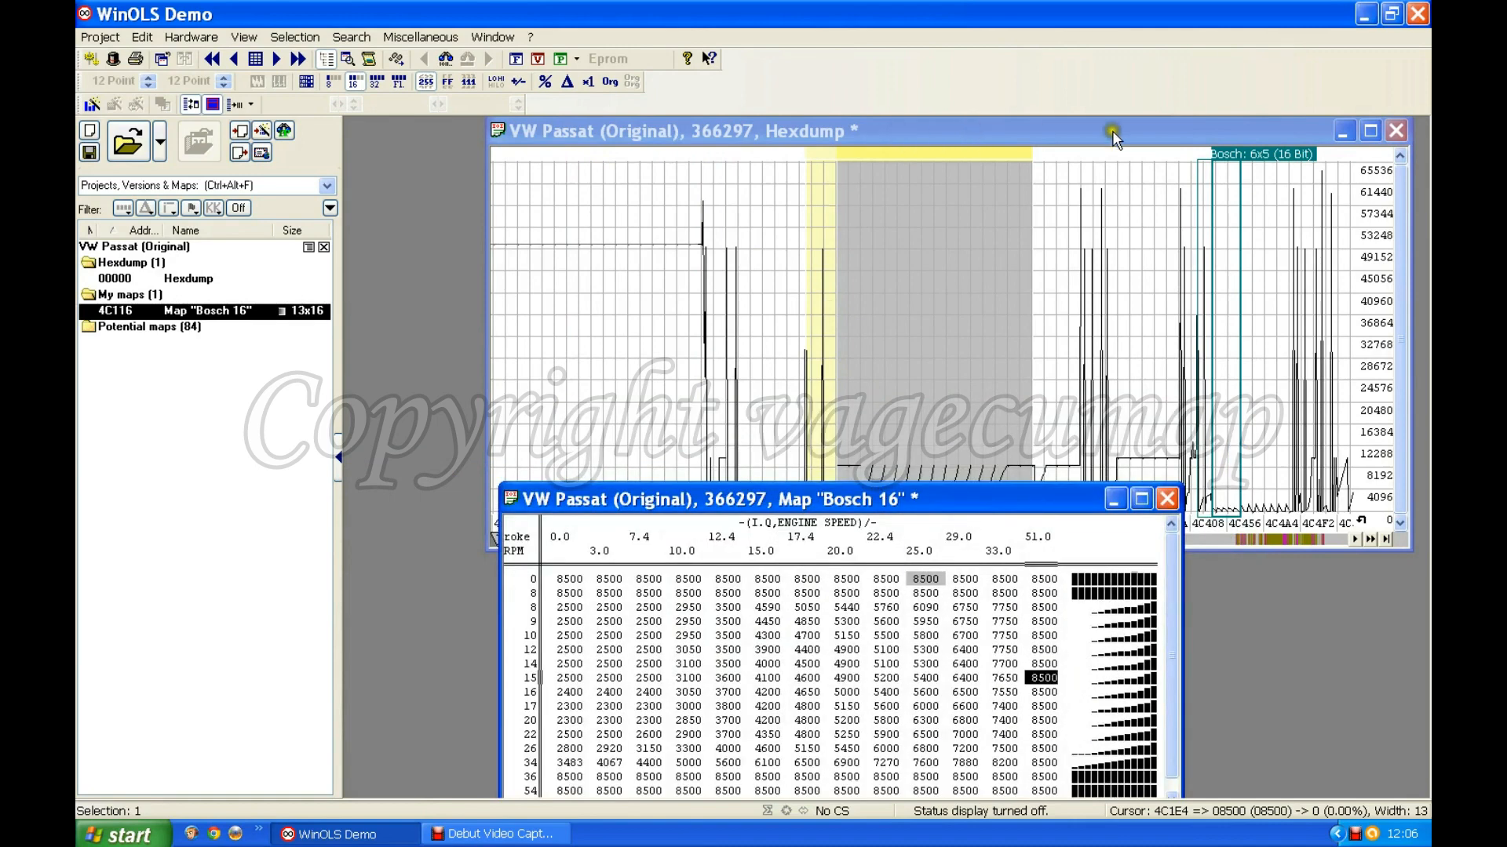
left_click_drag(690, 494, 713, 622)
left_click(559, 132)
left_click_drag(558, 132, 463, 123)
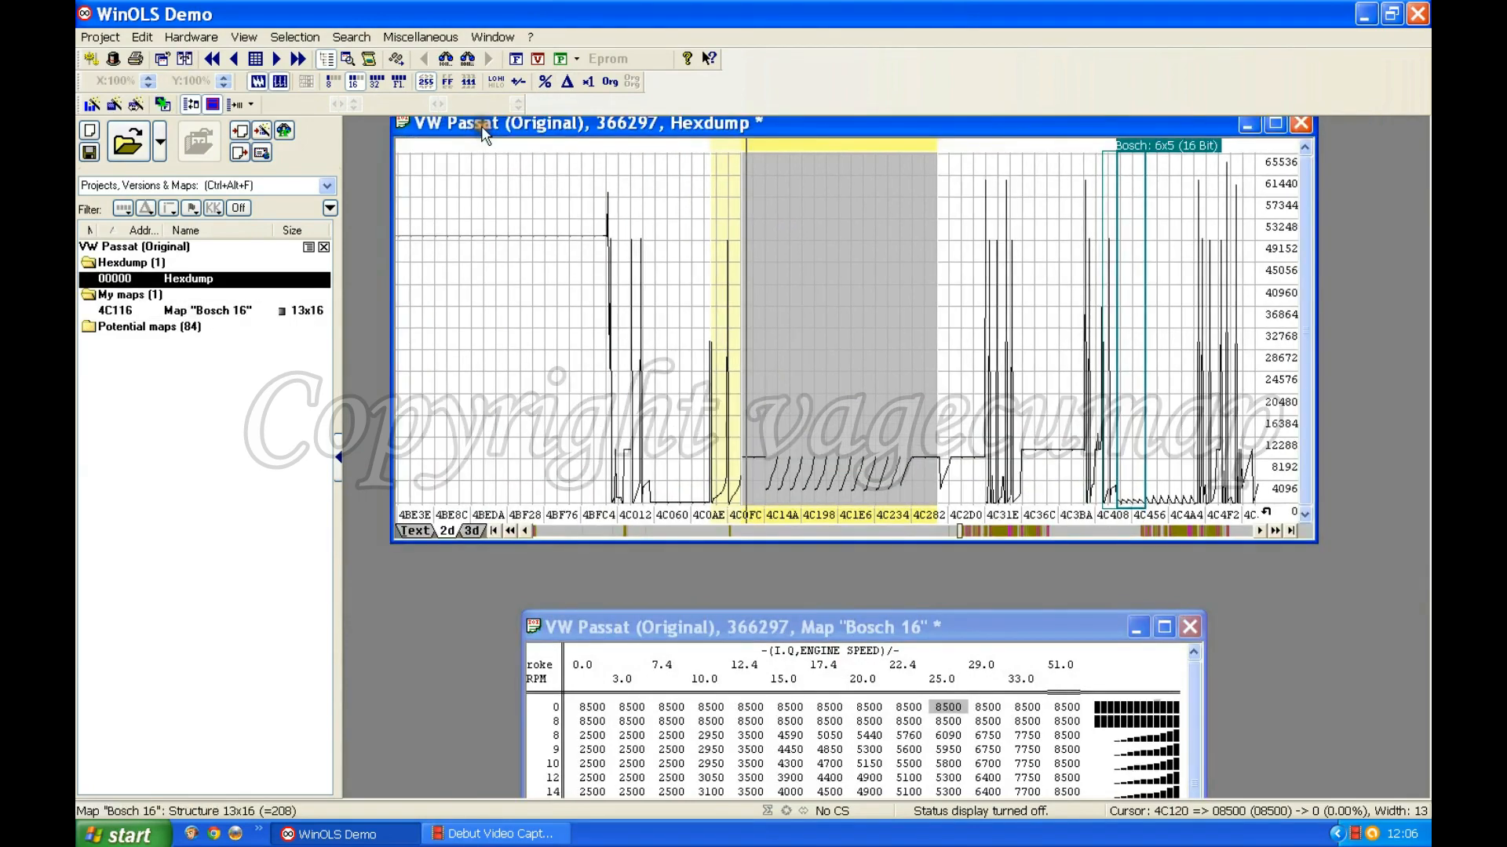
Show the hexdump as text with the whole highlighted map block in view, and place the map window just beneath that block
left_click(420, 532)
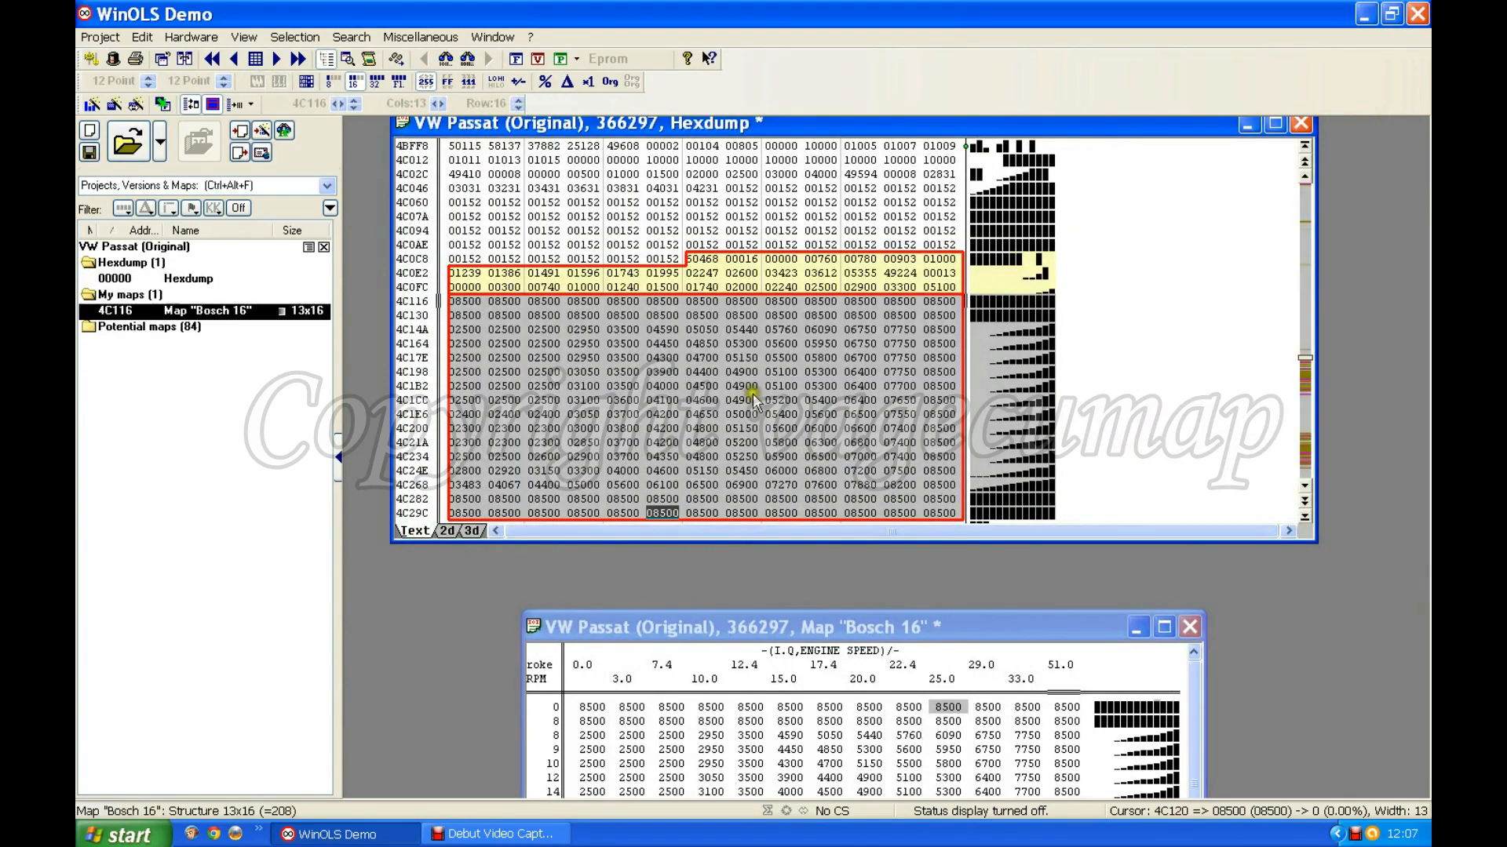
left_click(796, 304)
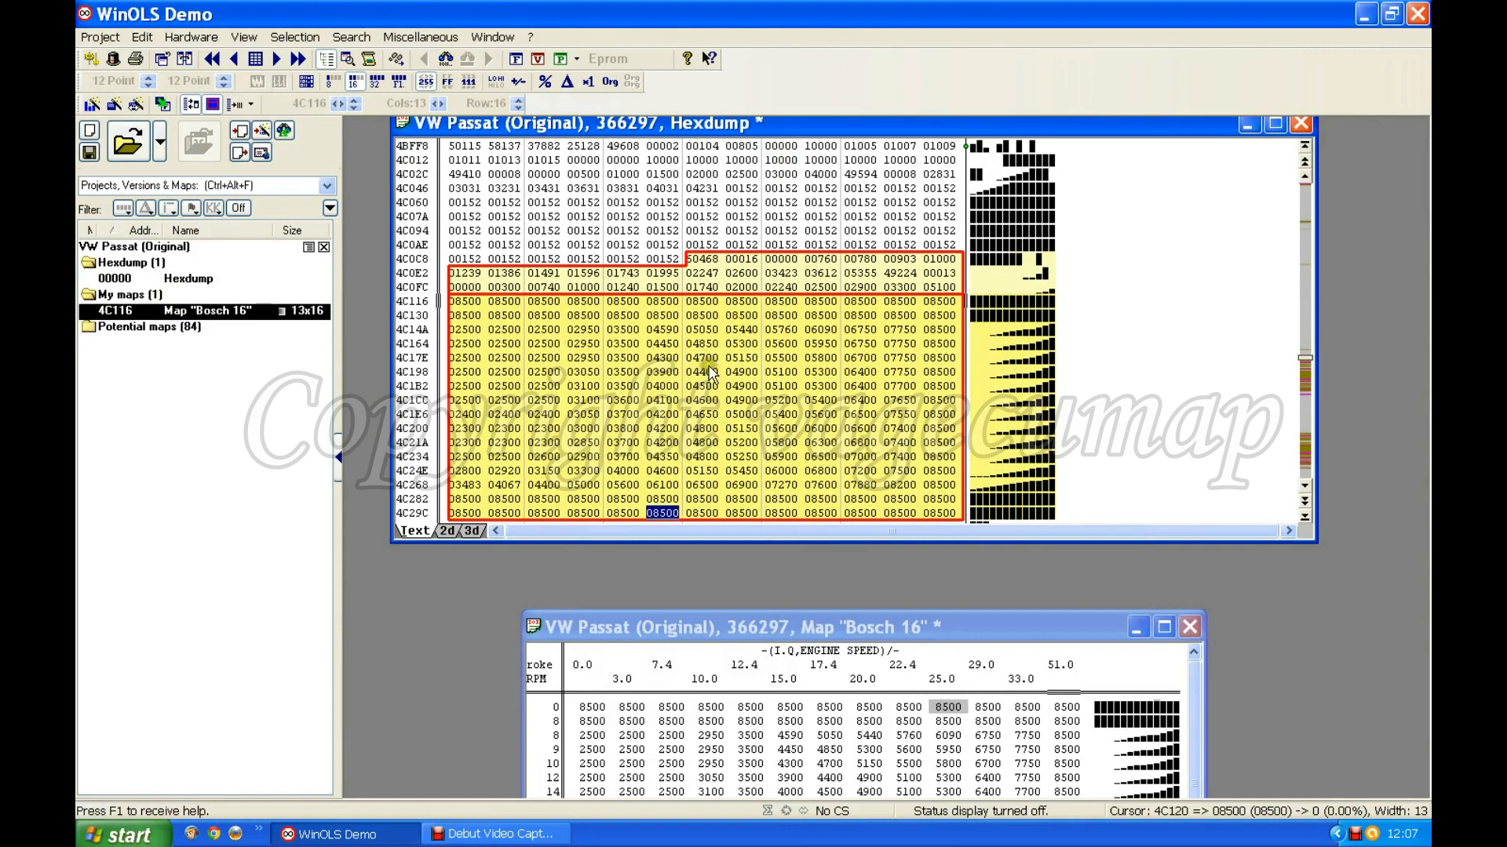
scroll(712, 374, "down", 4)
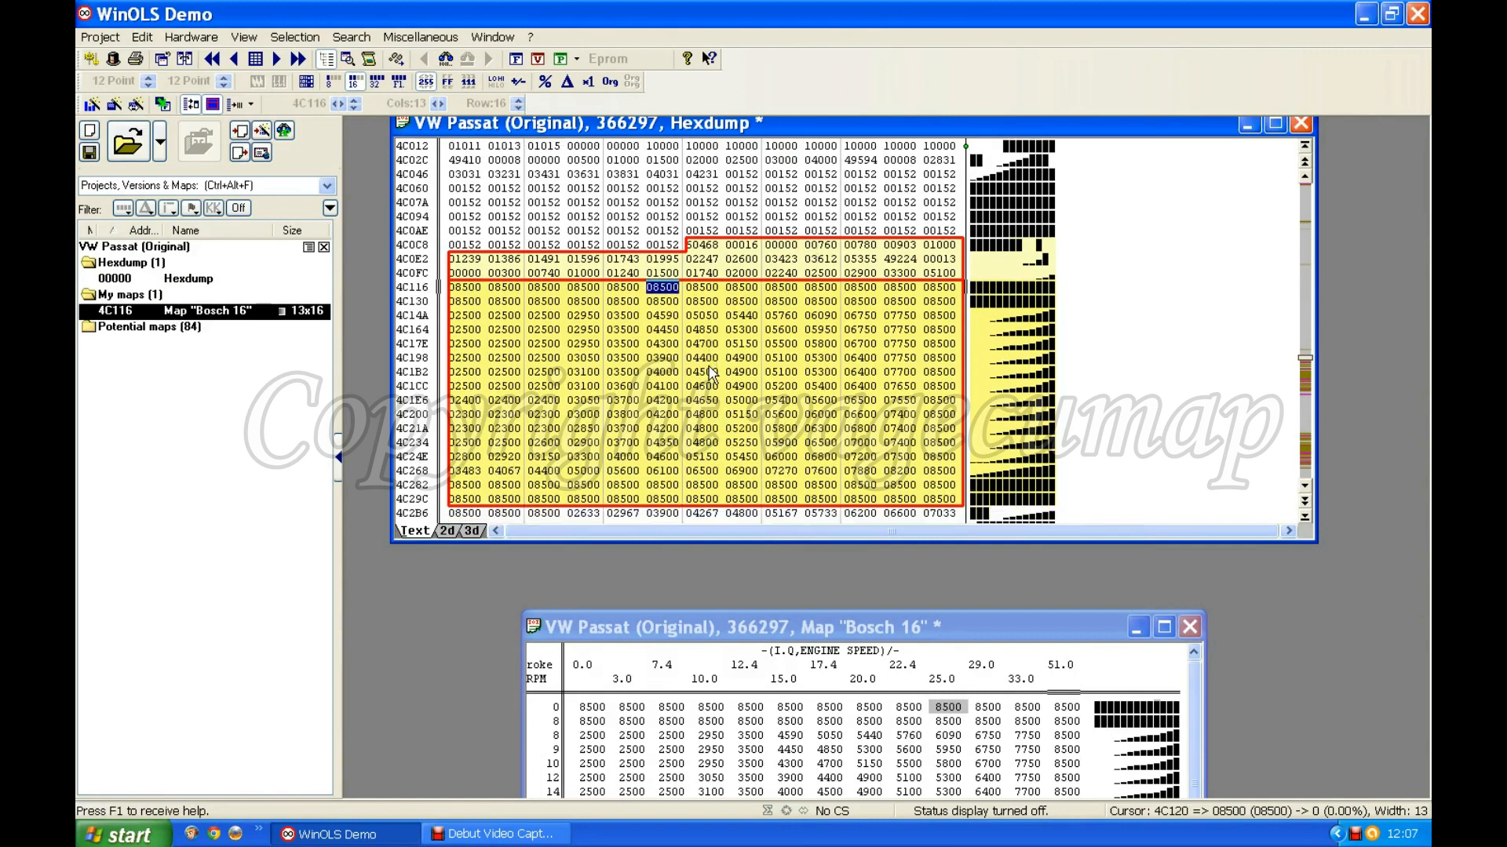
scroll(712, 374, "down", 3)
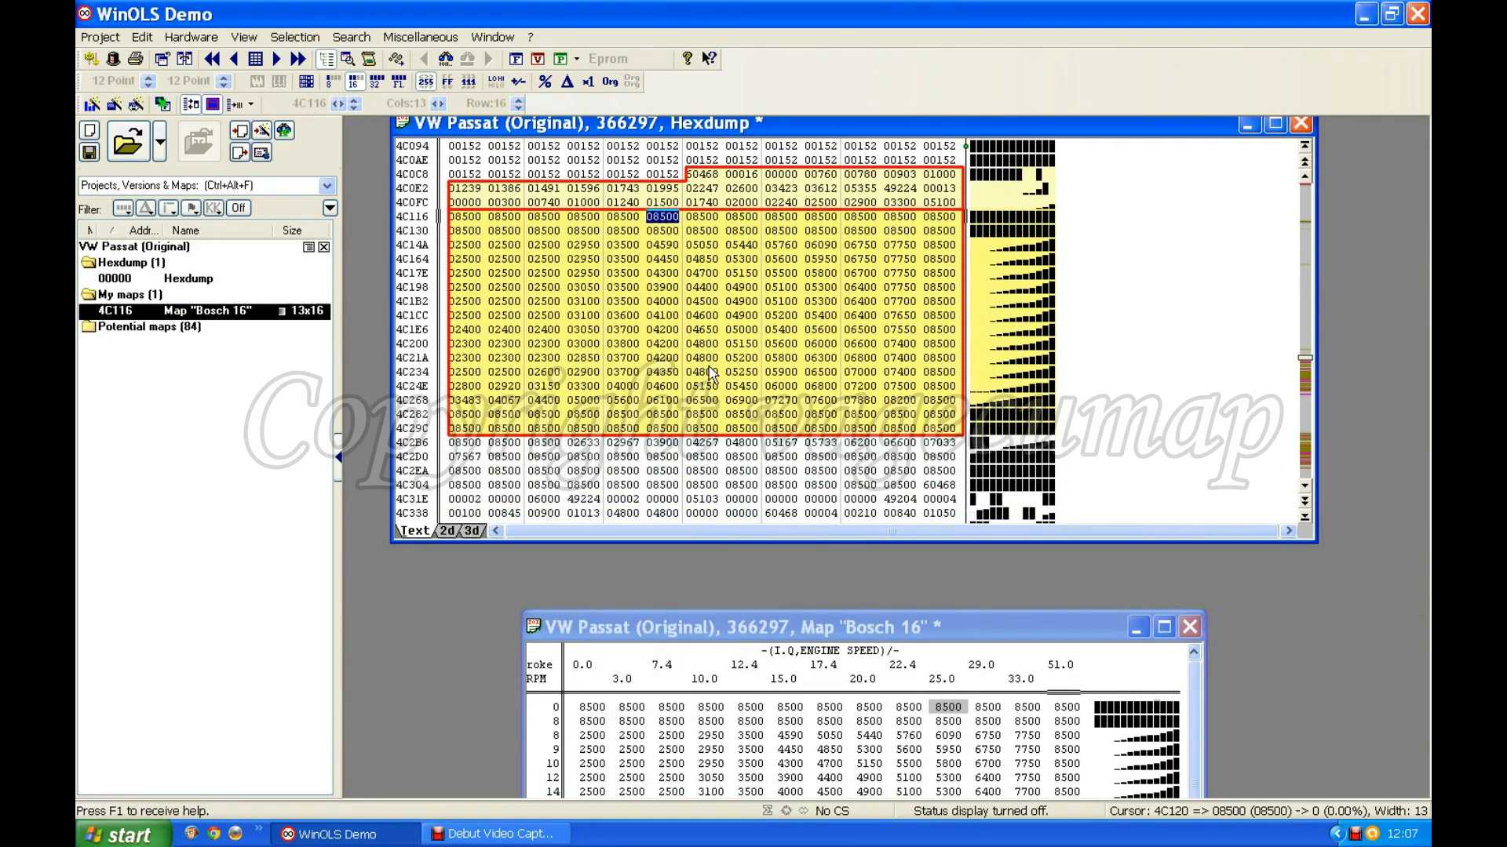
left_click_drag(893, 629, 834, 467)
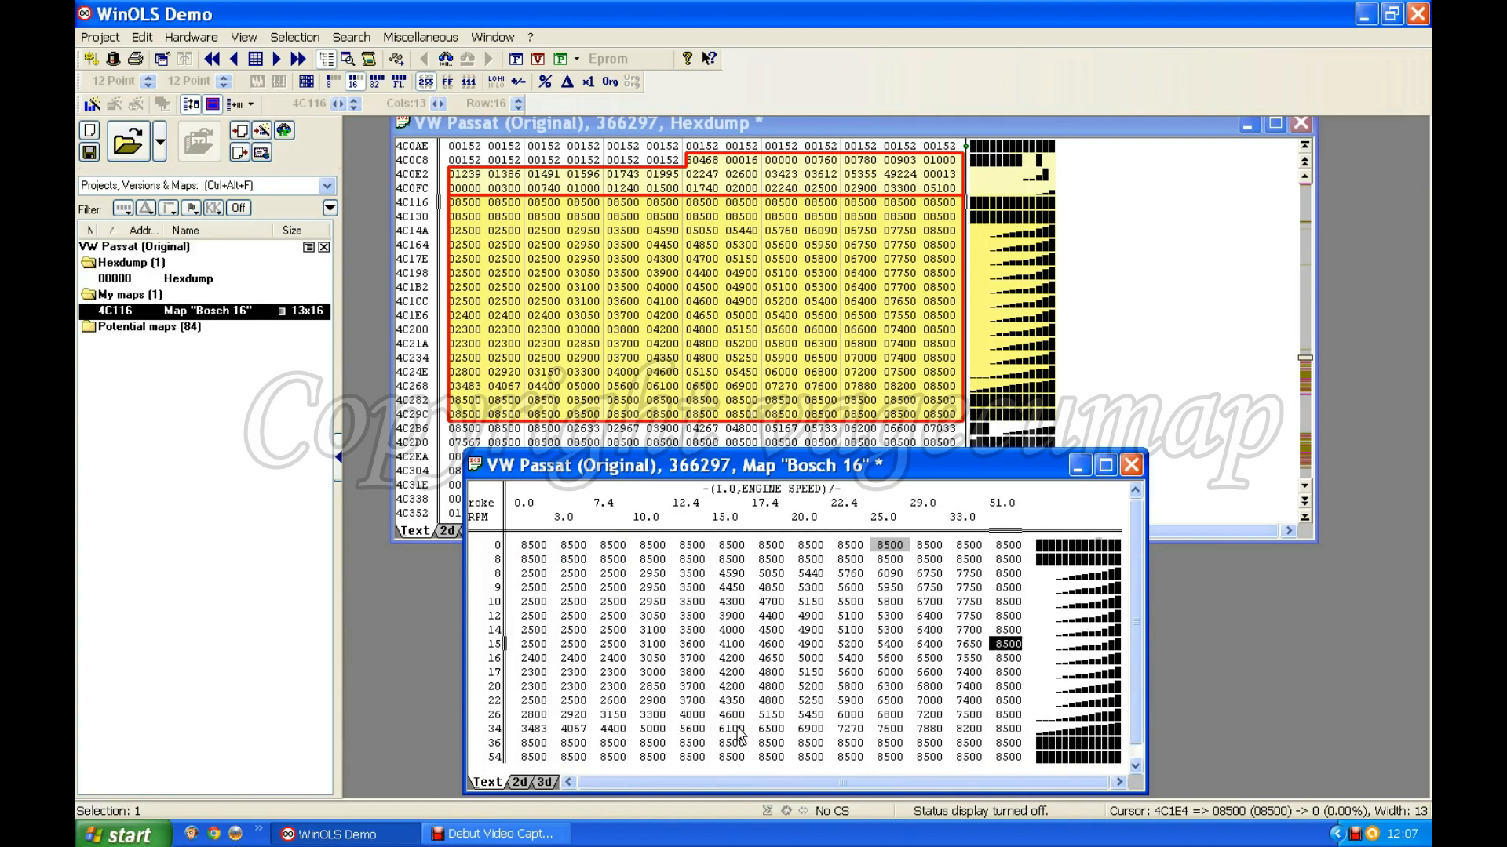
Rename Map "Bosch 16" as "EGR map", with the description "Mass Air Flow" and the unit mg/stroke
left_click(741, 633)
double_click(743, 632)
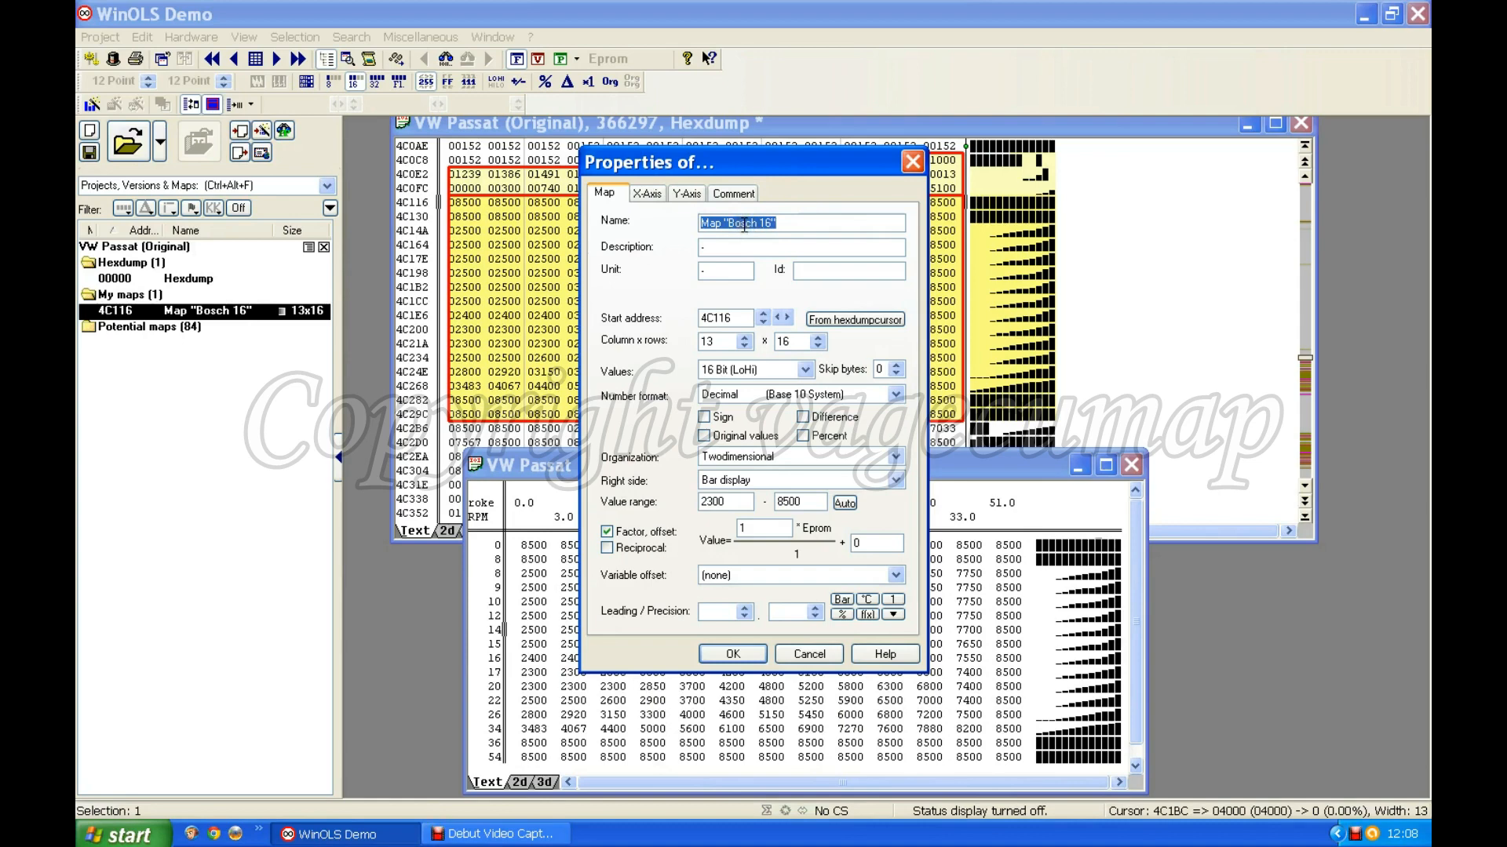
type("EGR map")
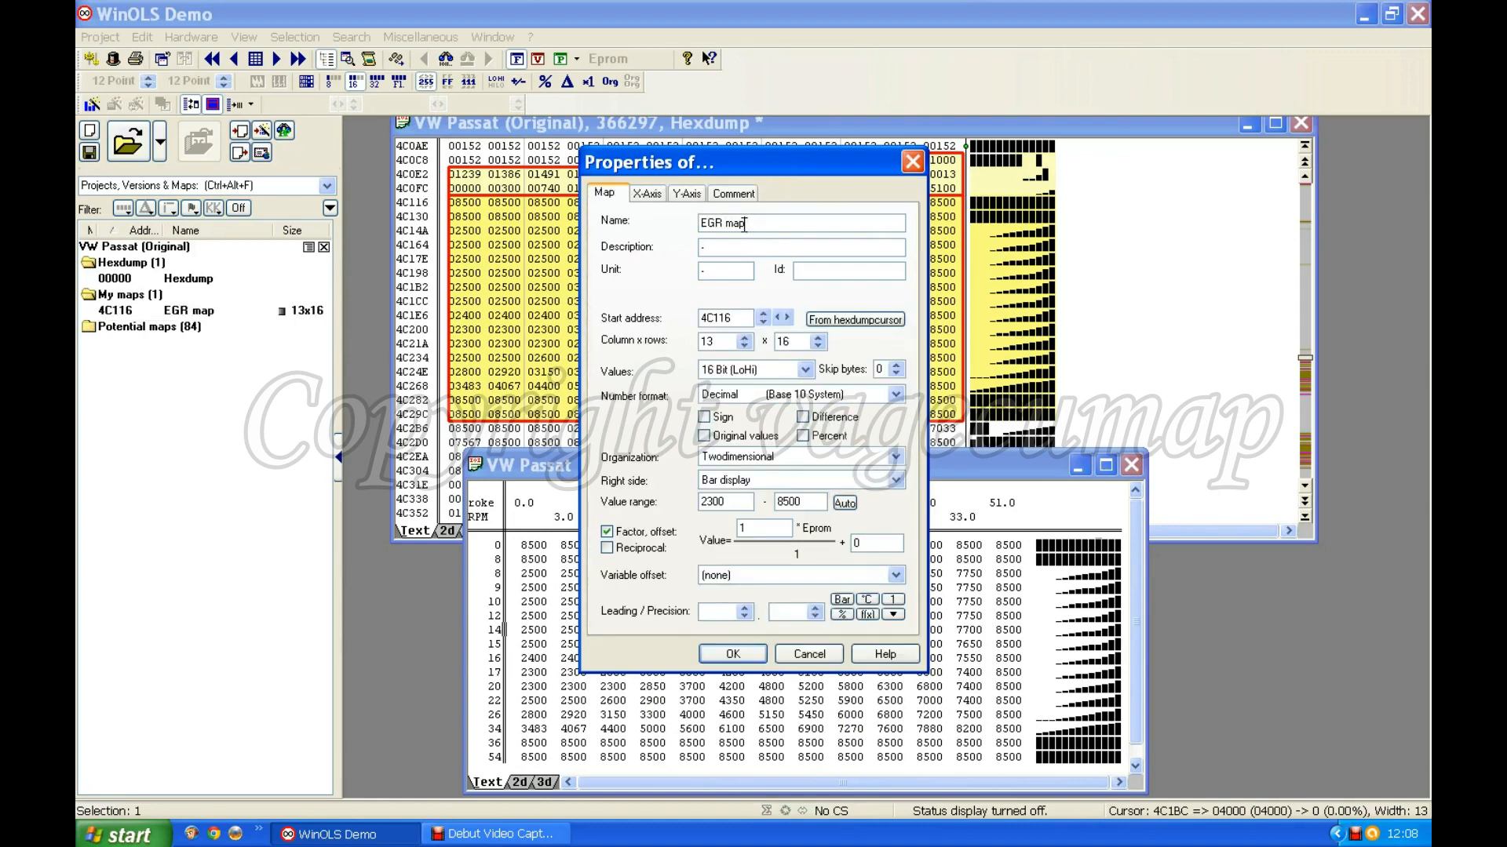
left_click(725, 245)
left_click(714, 273)
type("mg/stroke")
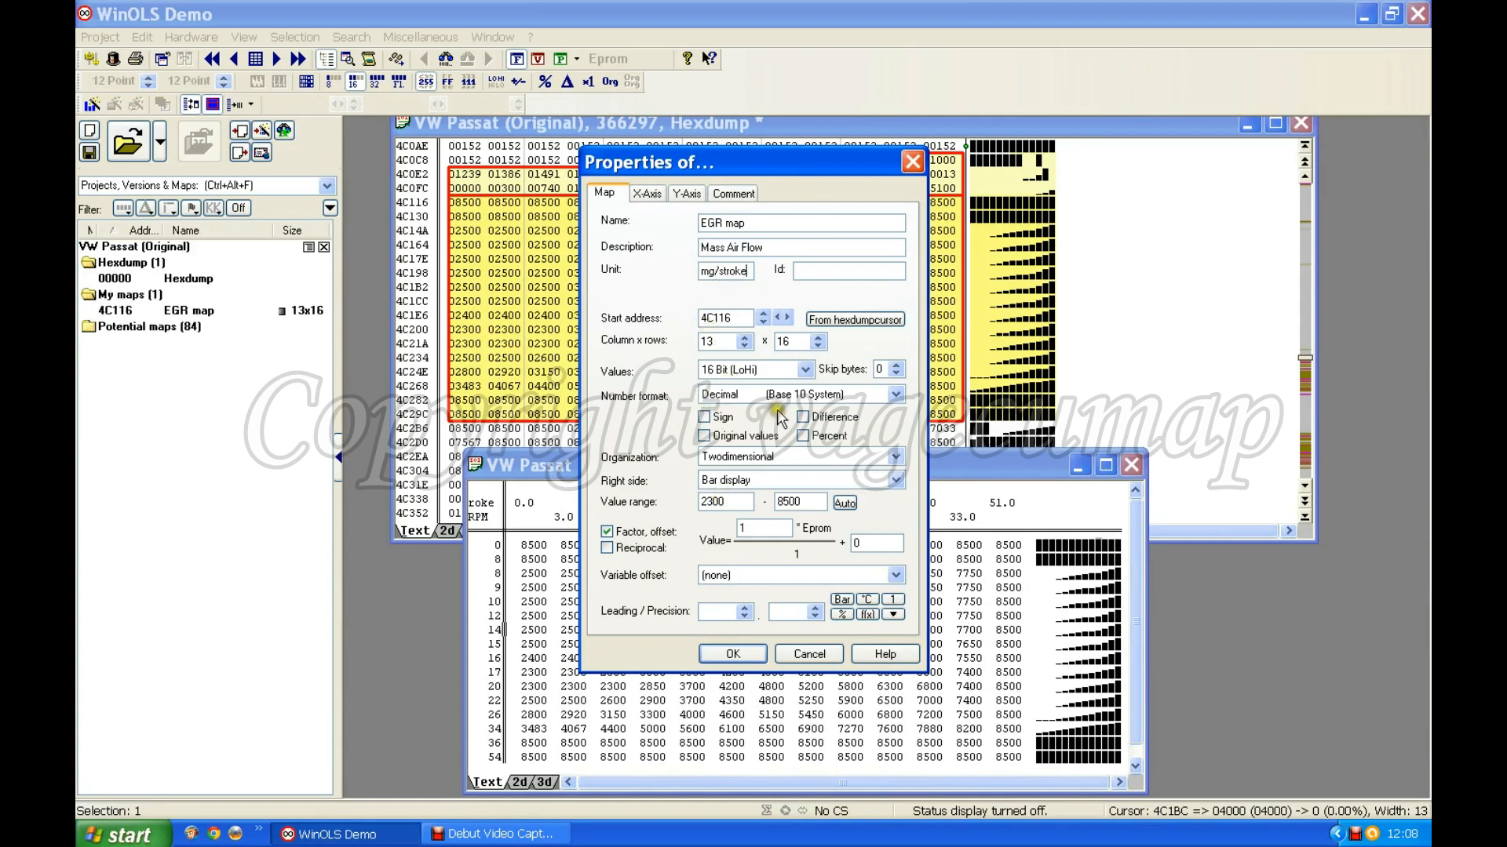
Set the EGR map's value factor to 0.1 and apply the map properties
left_click(605, 532)
left_click(746, 524)
double_click(742, 527)
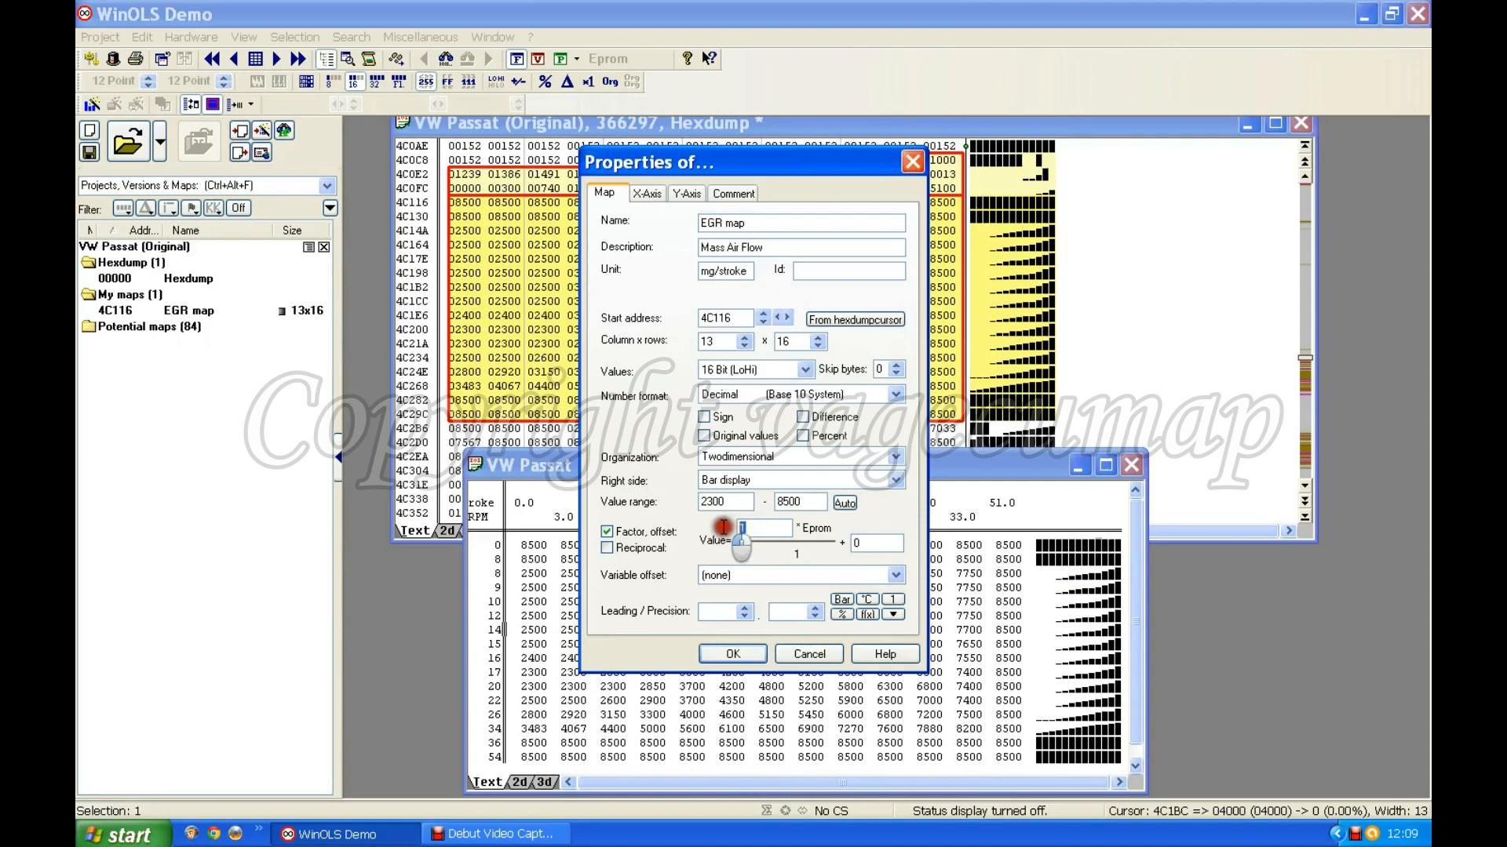
type("0.1")
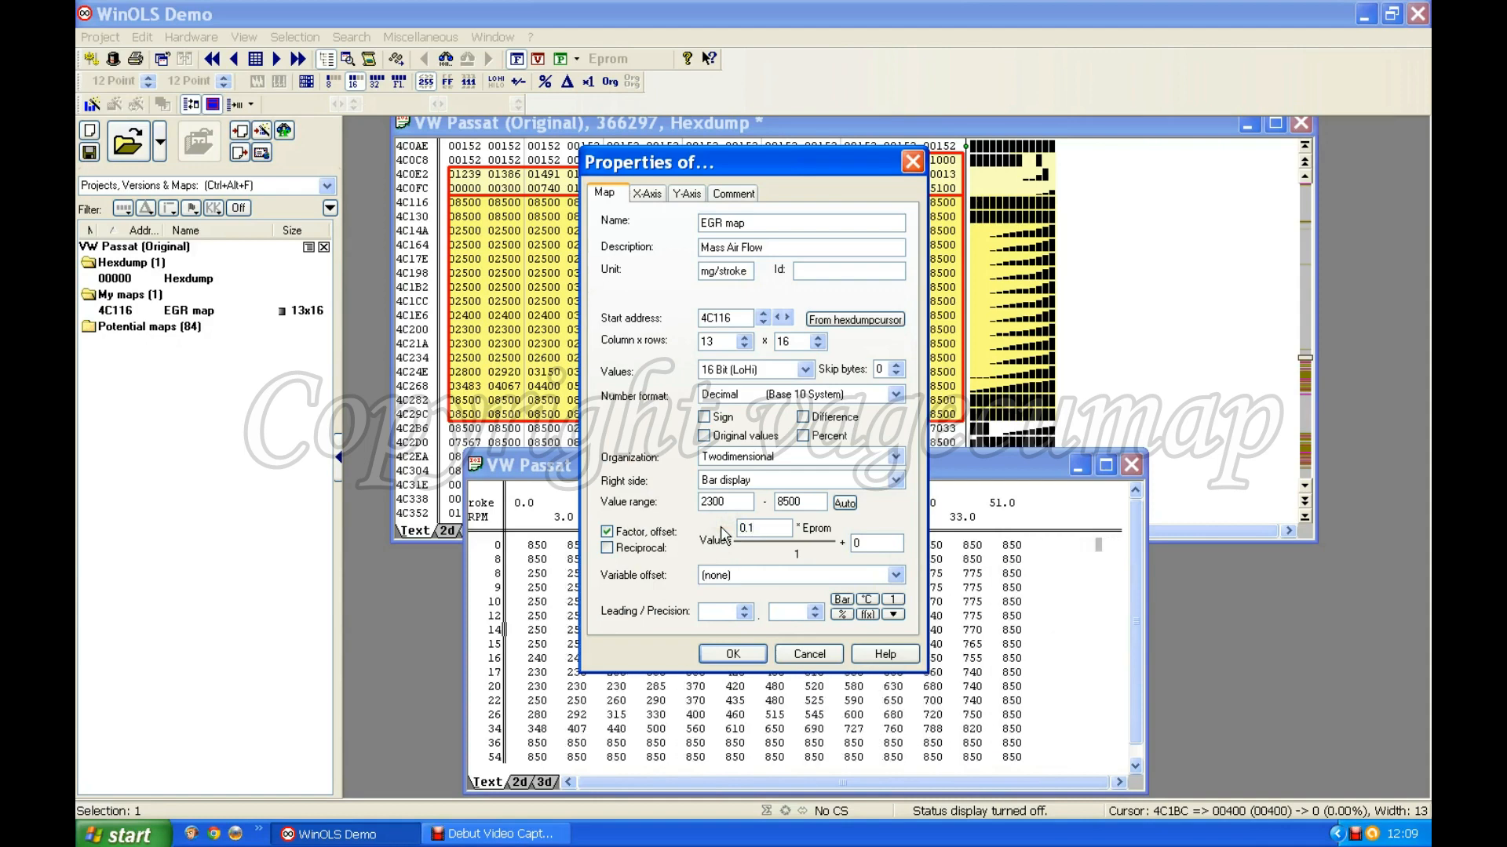
key("BackSpace")
key("BackSpace")
key("BackSpace")
type("0.1")
left_click(744, 654)
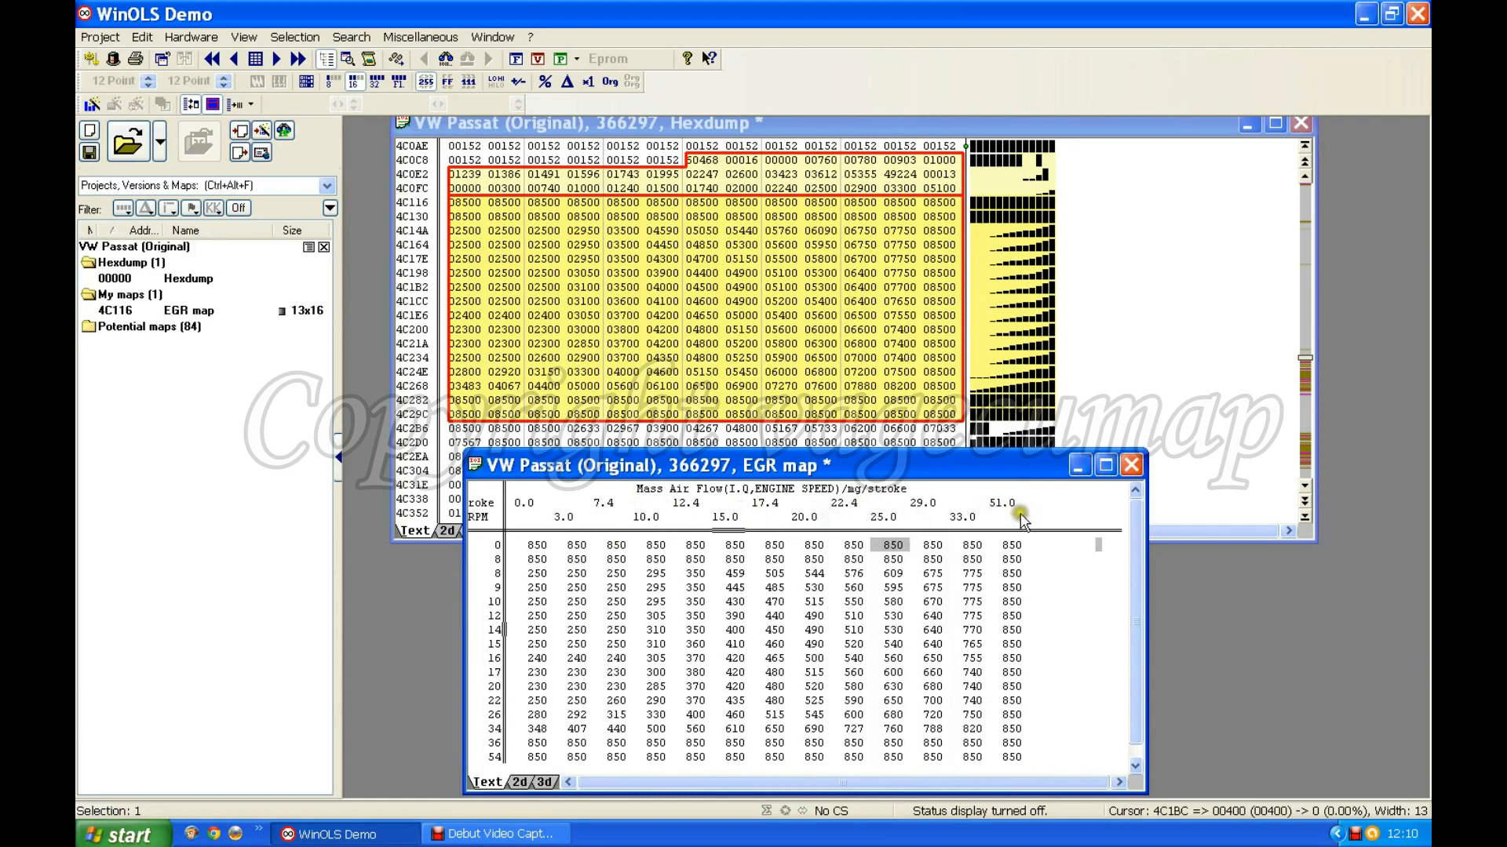
Review the X-axis description, unit and factor, and try a precision of 2 before restoring it to 1
double_click(756, 522)
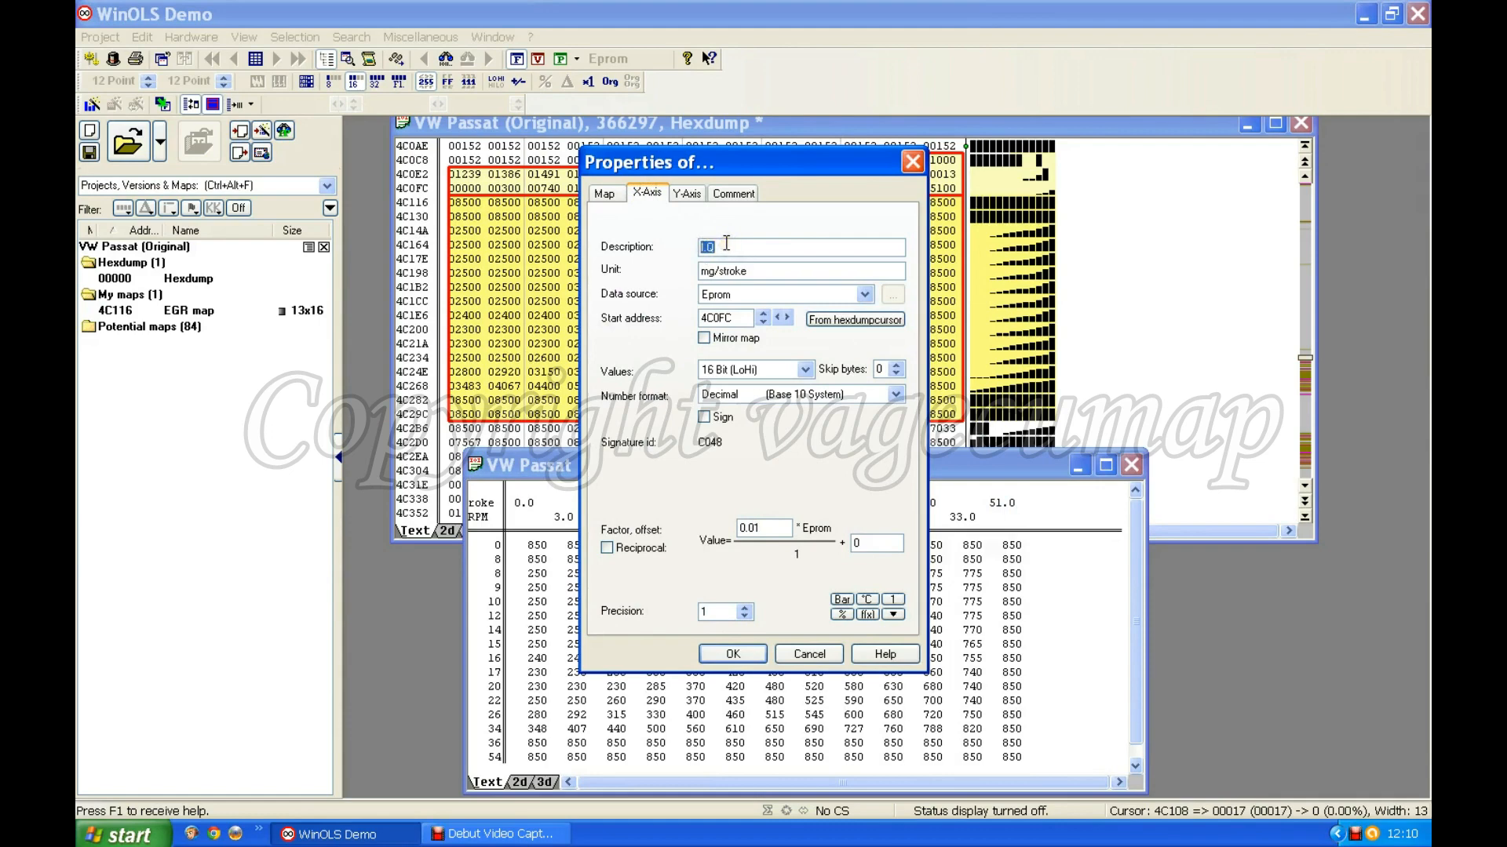
left_click(749, 273)
left_click(770, 523)
left_click(759, 526)
left_click(745, 610)
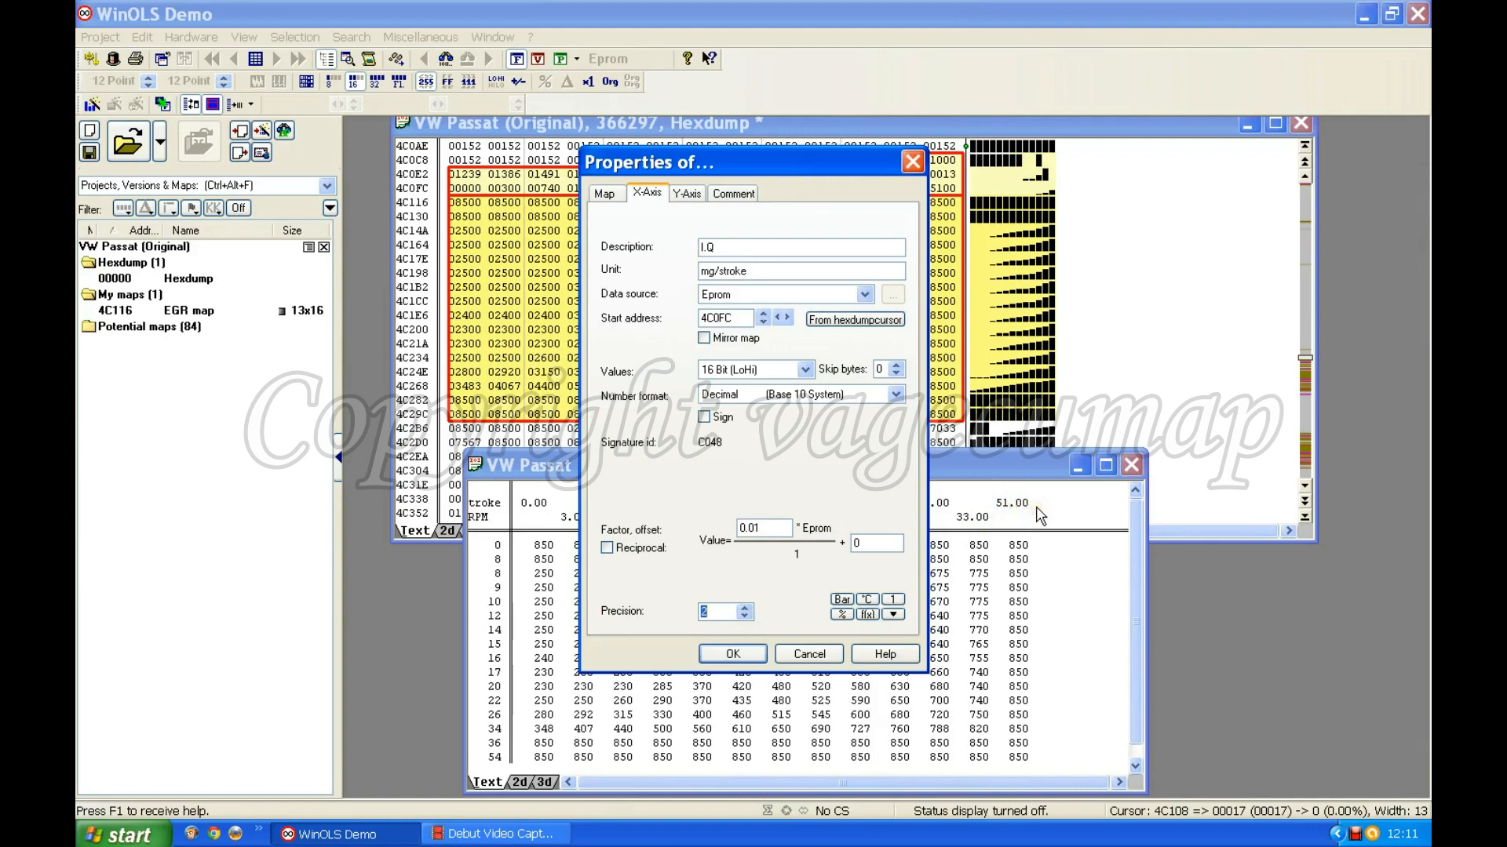
left_click(746, 612)
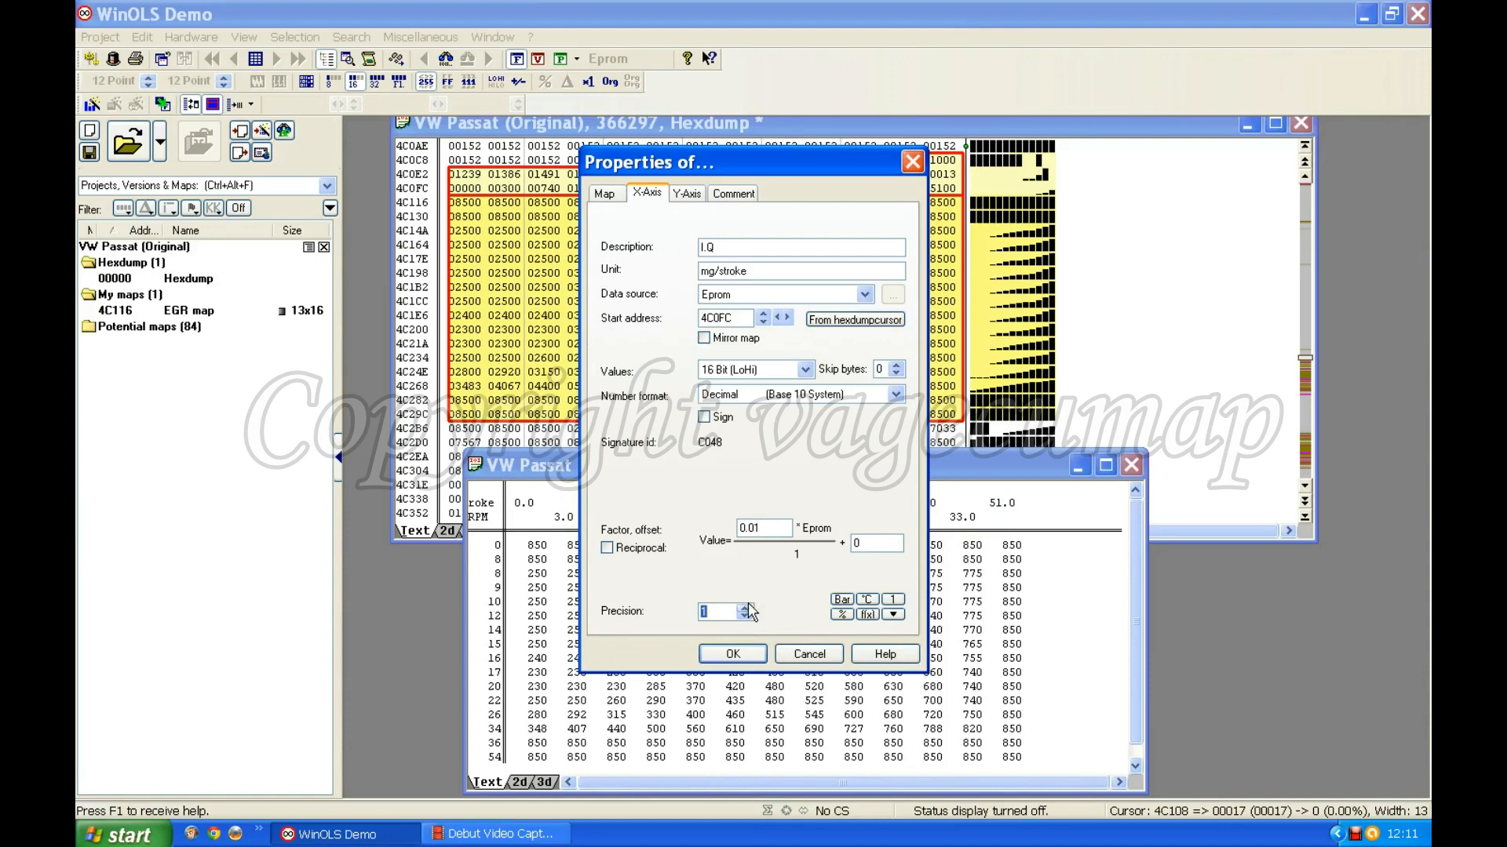
left_click(738, 652)
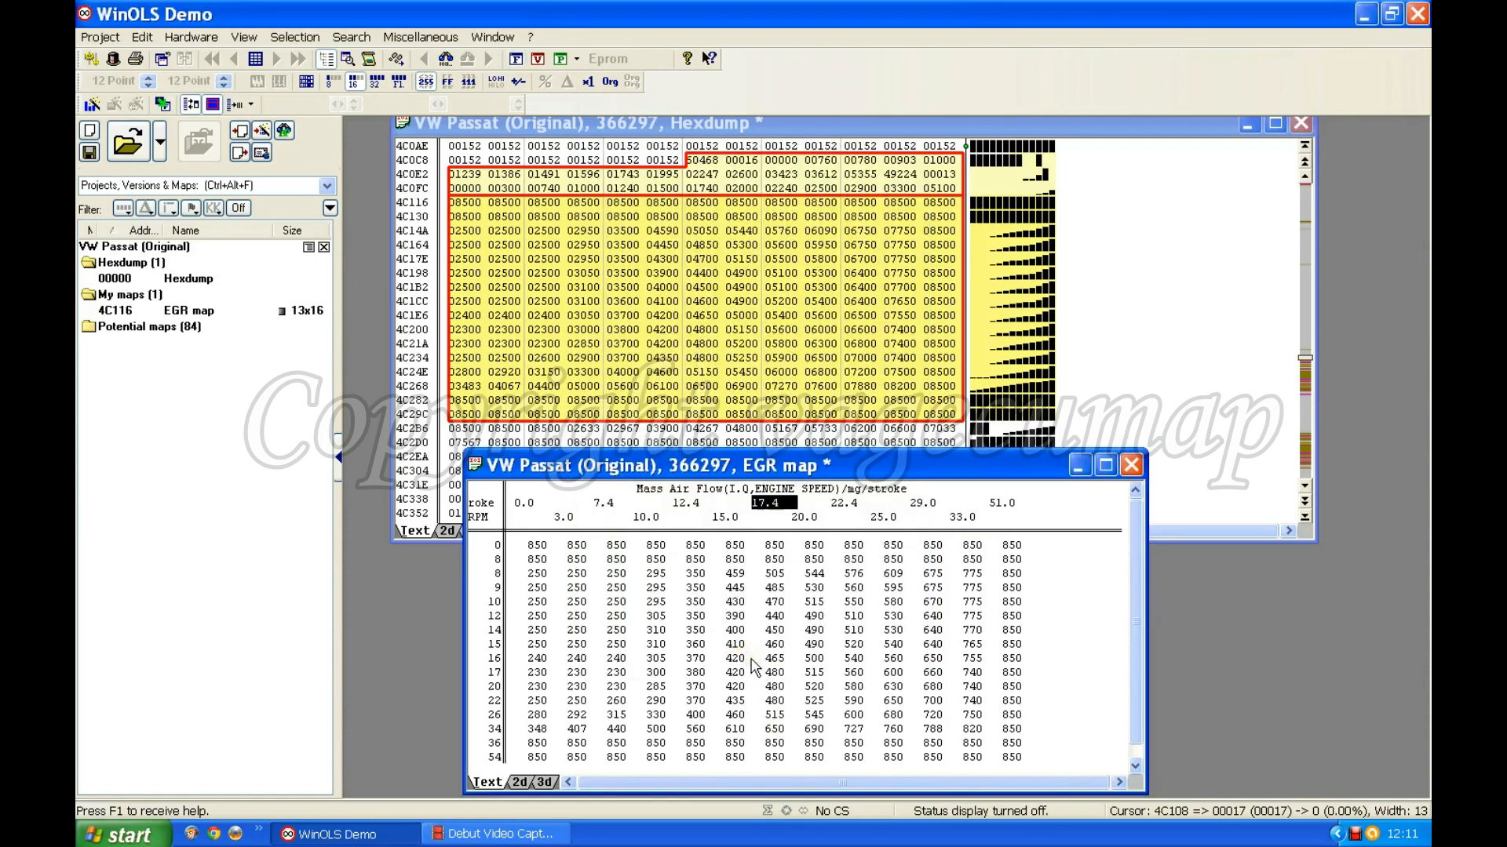
Set the Y-axis engine speed factor to 1, trying 0.01 again for comparison, and apply the axis properties
left_click(483, 562)
left_click(481, 643)
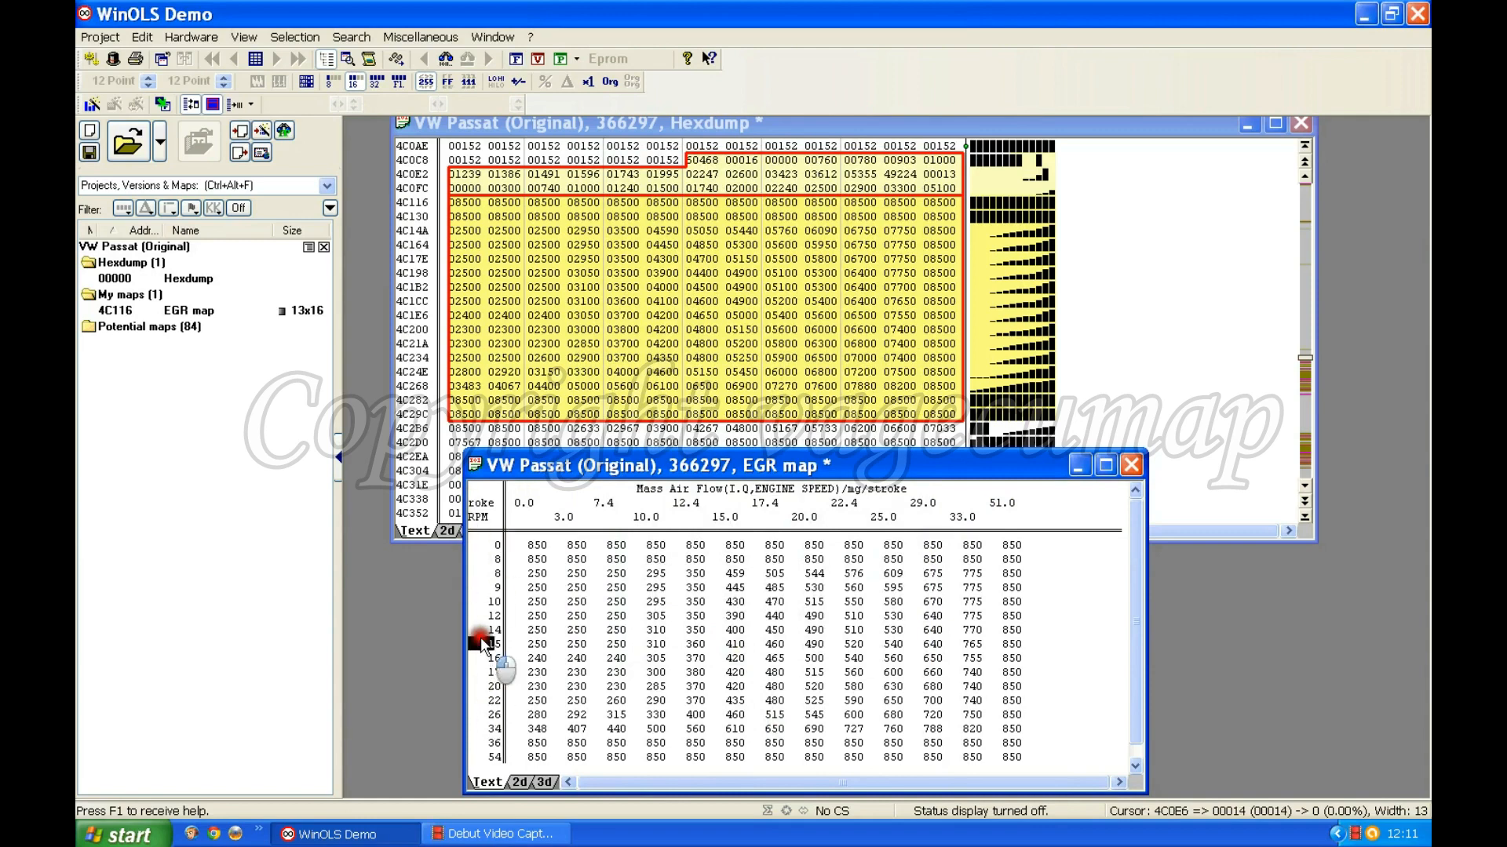
double_click(481, 643)
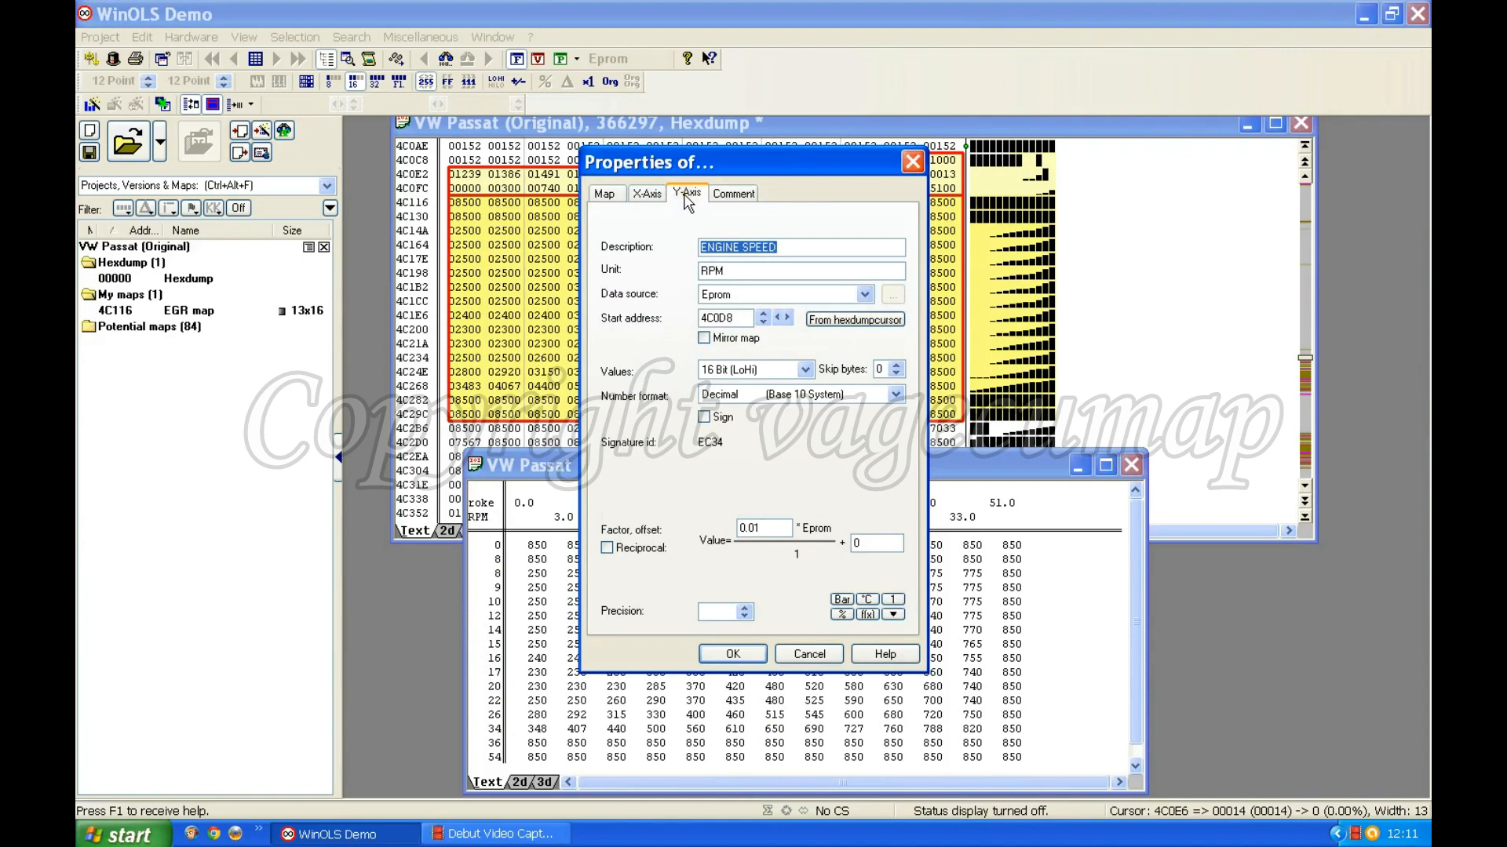
left_click(746, 246)
left_click_drag(767, 524, 704, 533)
type("1")
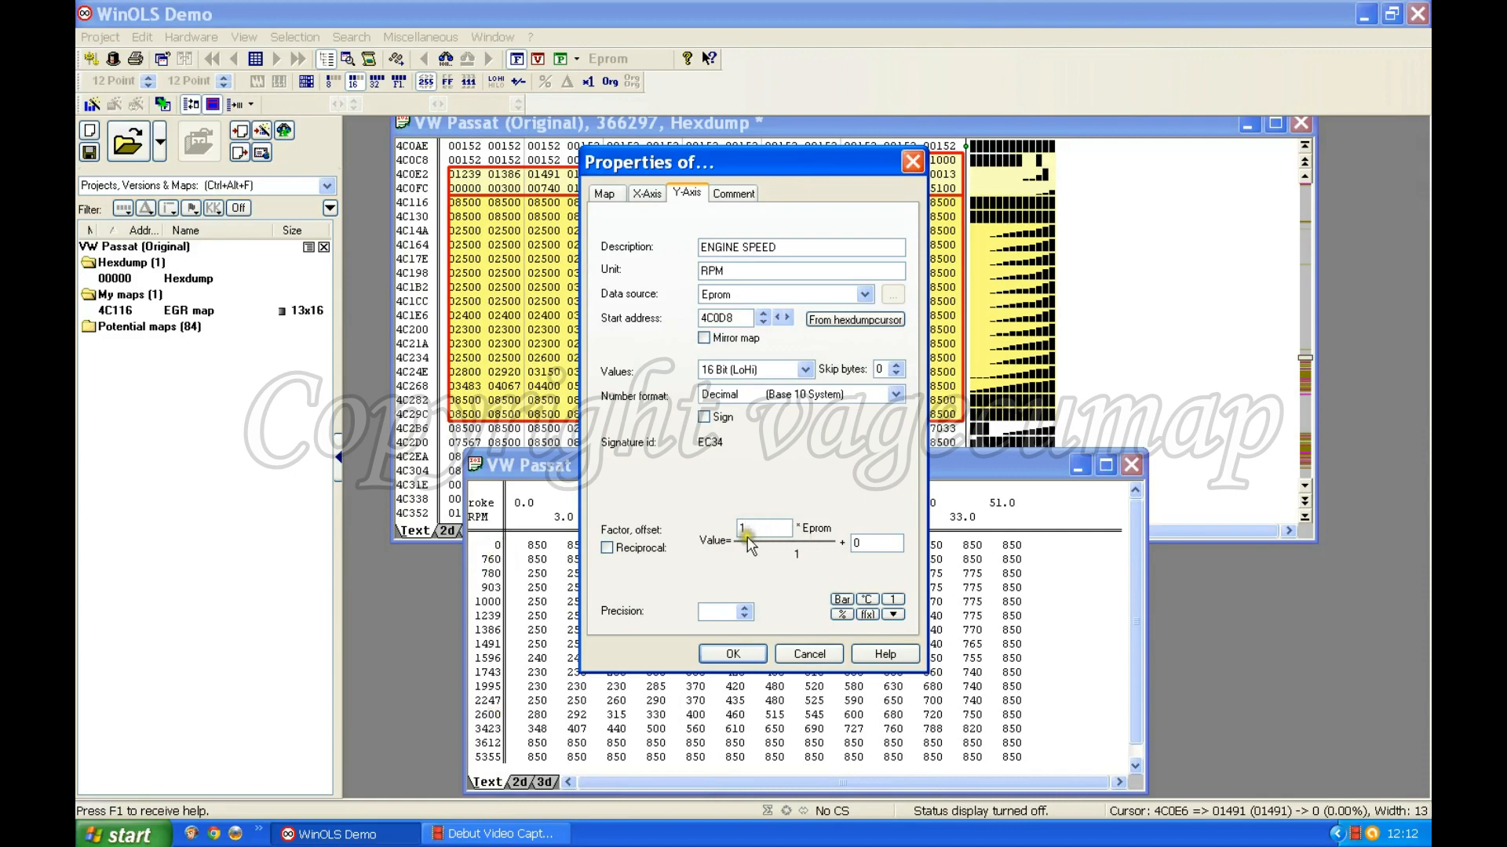
key("BackSpace")
type("0.01")
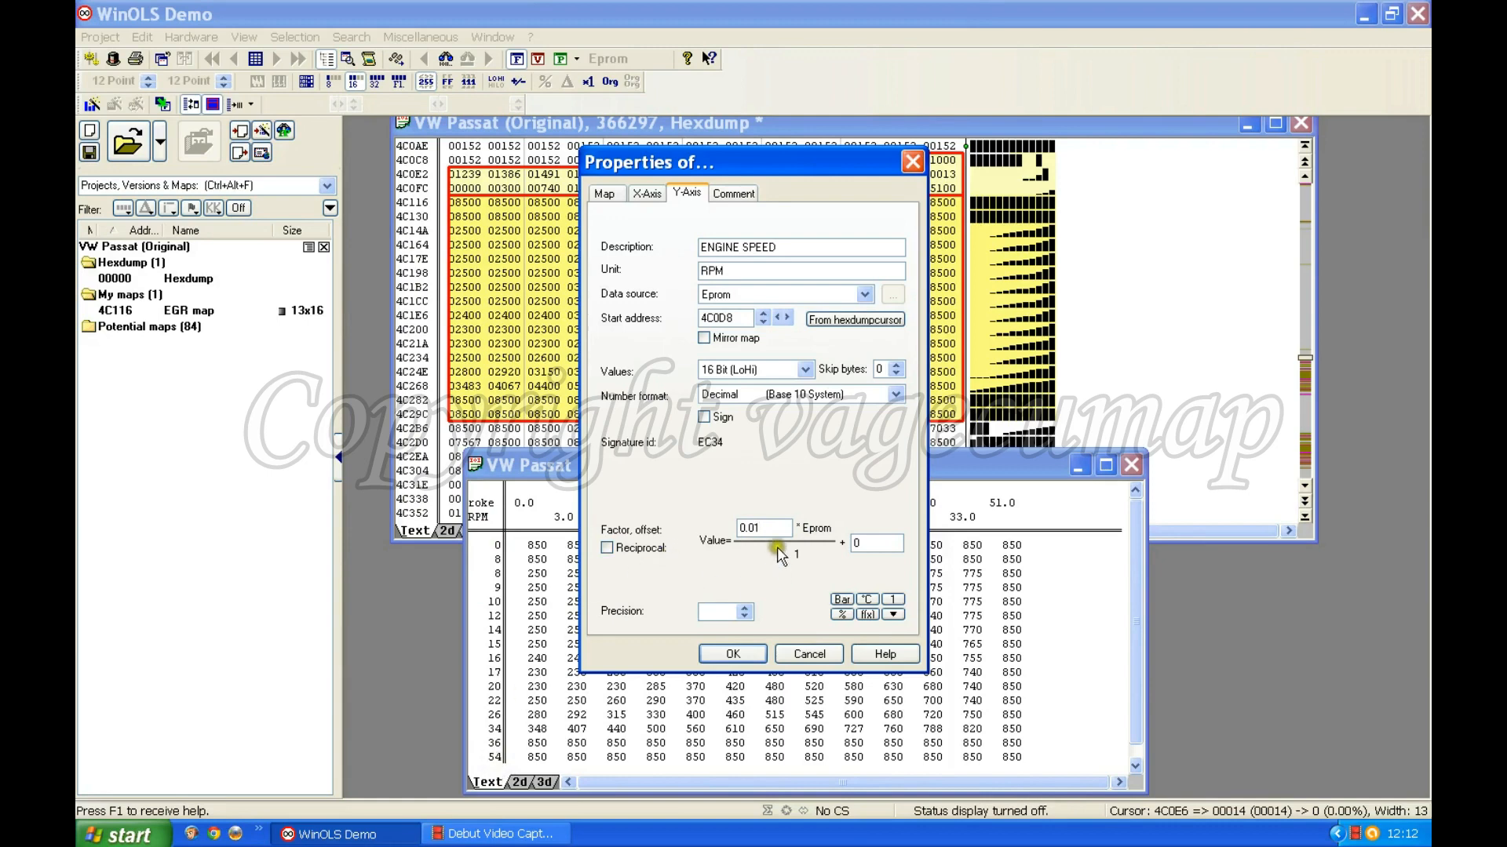
key("BackSpace")
key("BackSpace")
type("1")
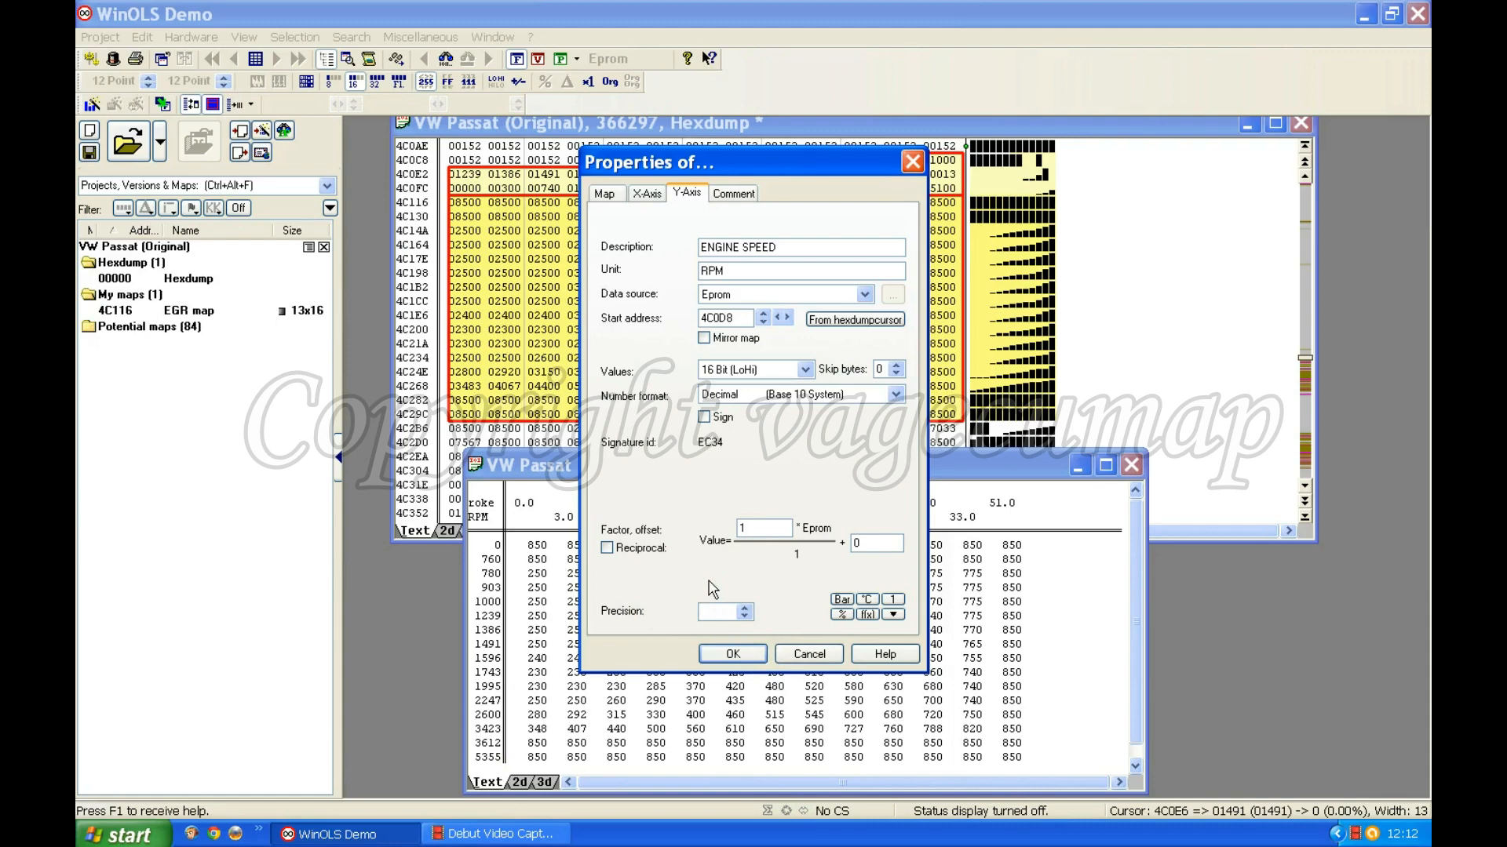
left_click(735, 654)
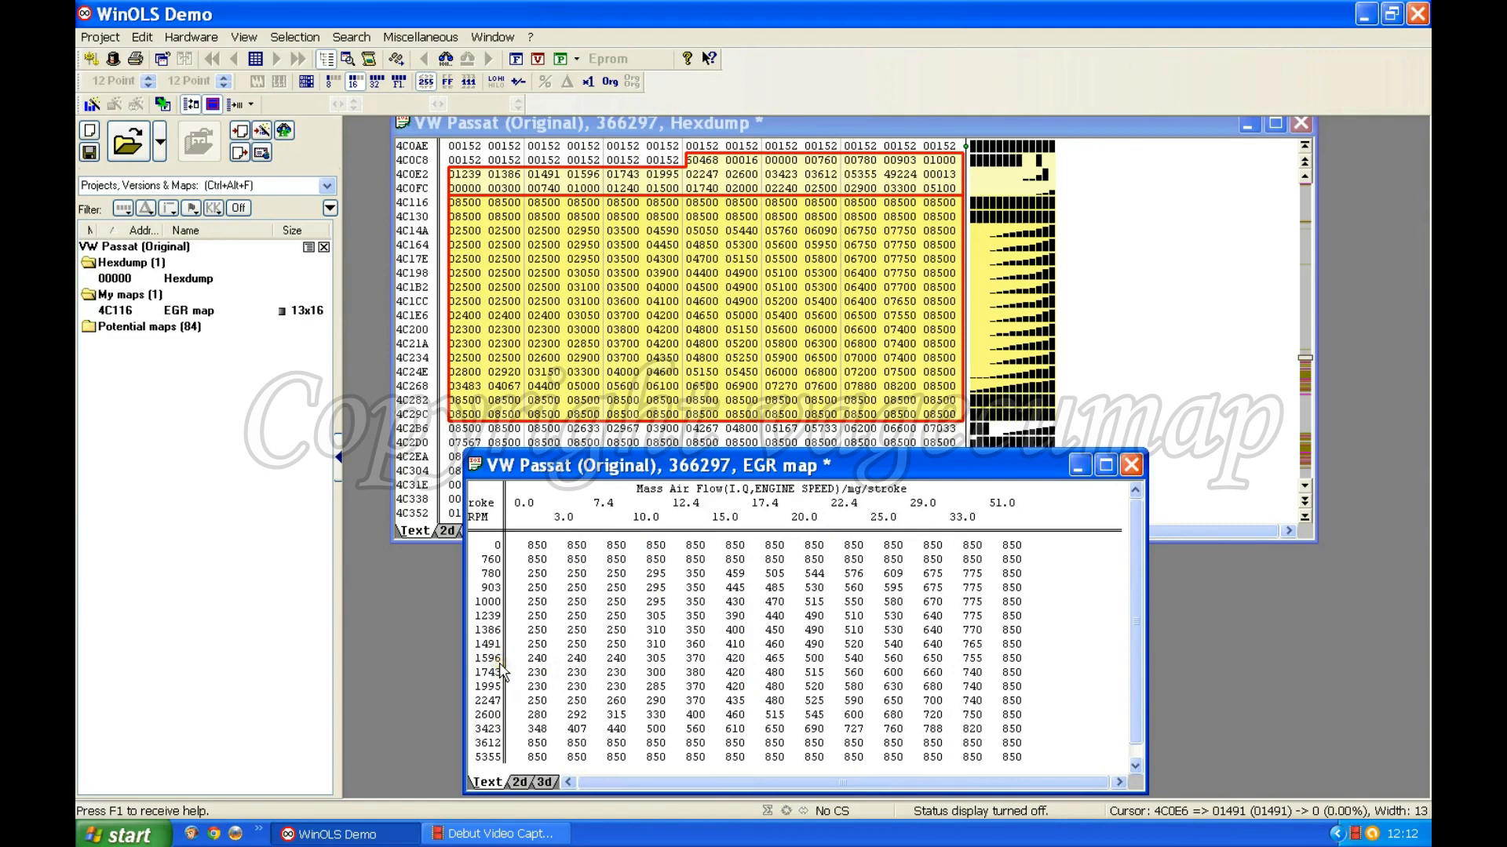
Examine the EGR map's engine speed and injection quantity axis values together with the corresponding mass air flow cells
left_click(485, 643)
left_click(657, 505)
left_click(480, 652)
left_click(480, 662)
left_click(729, 504)
left_click(484, 604)
left_click(483, 664)
left_click(733, 574)
left_click(736, 659)
left_click(947, 509)
Display the EGR map in 3D, optimize the 3D view parameters, and inspect regions of the surface
left_click(544, 780)
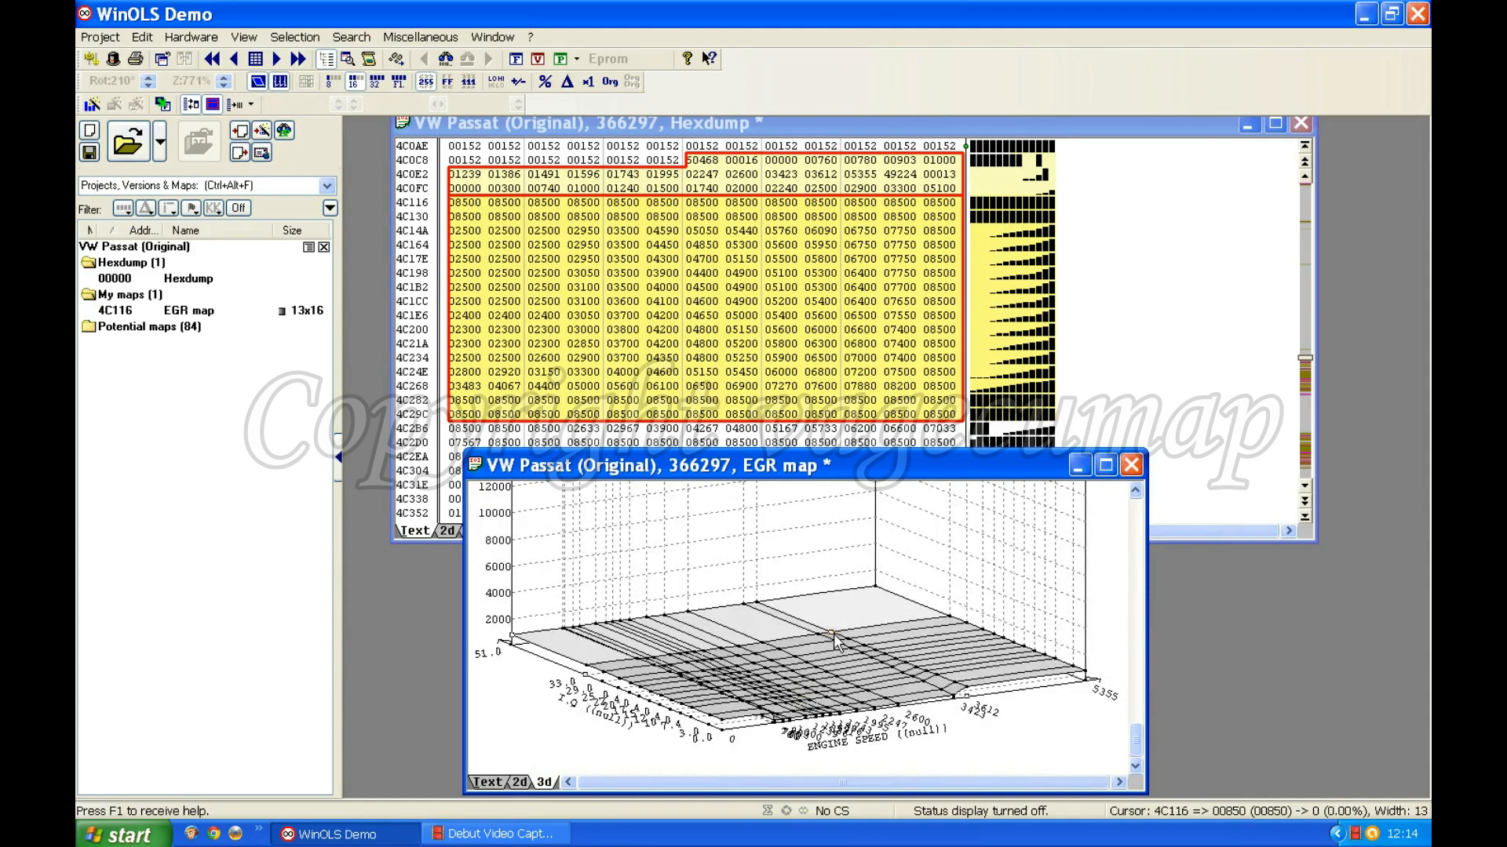
scroll(837, 642, "up", 5)
scroll(836, 642, "up", 8)
scroll(836, 642, "up", 2)
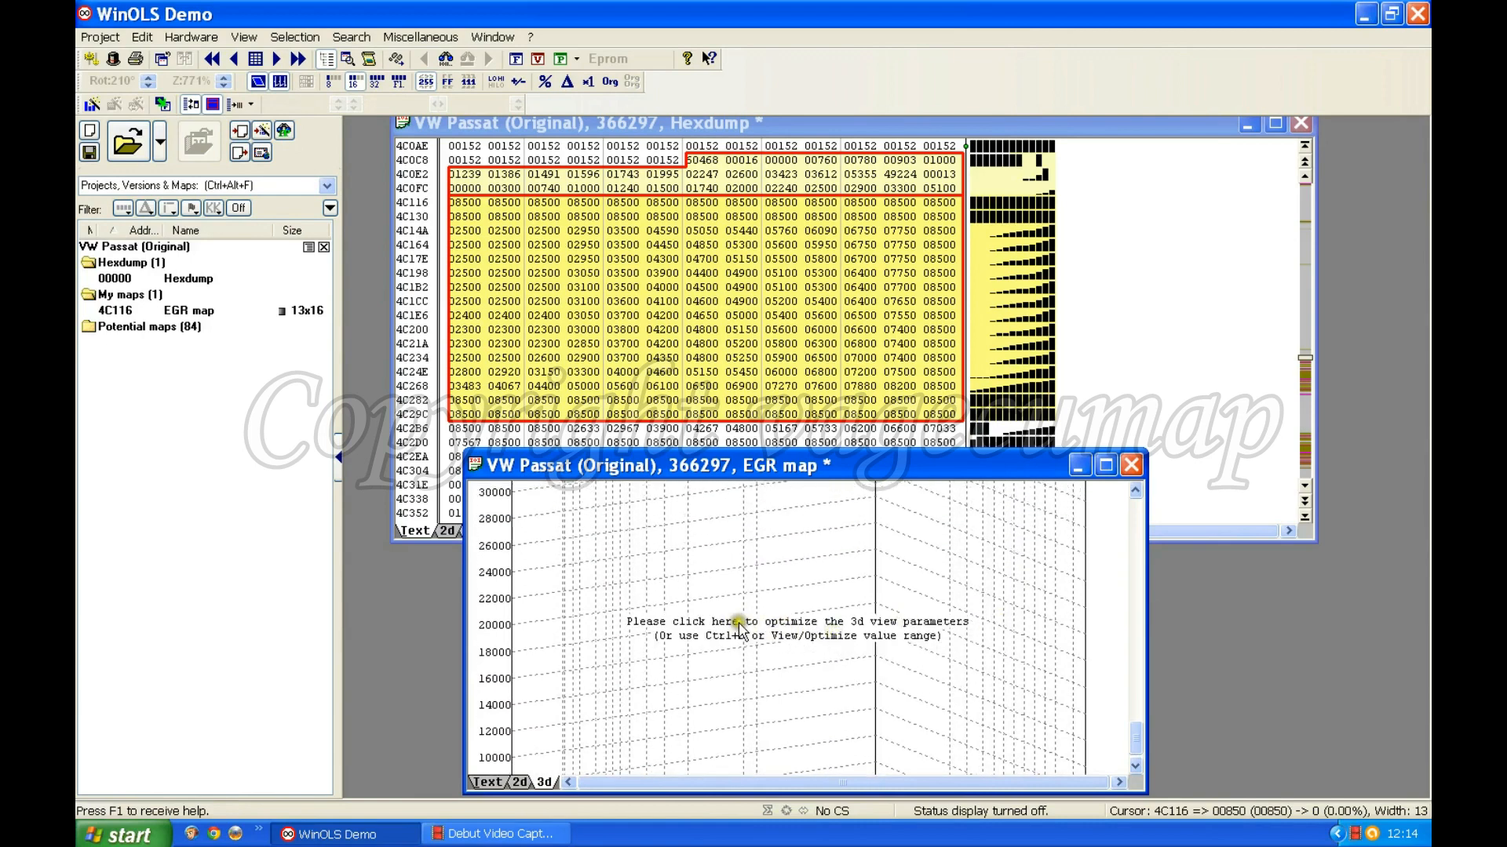
left_click(813, 625)
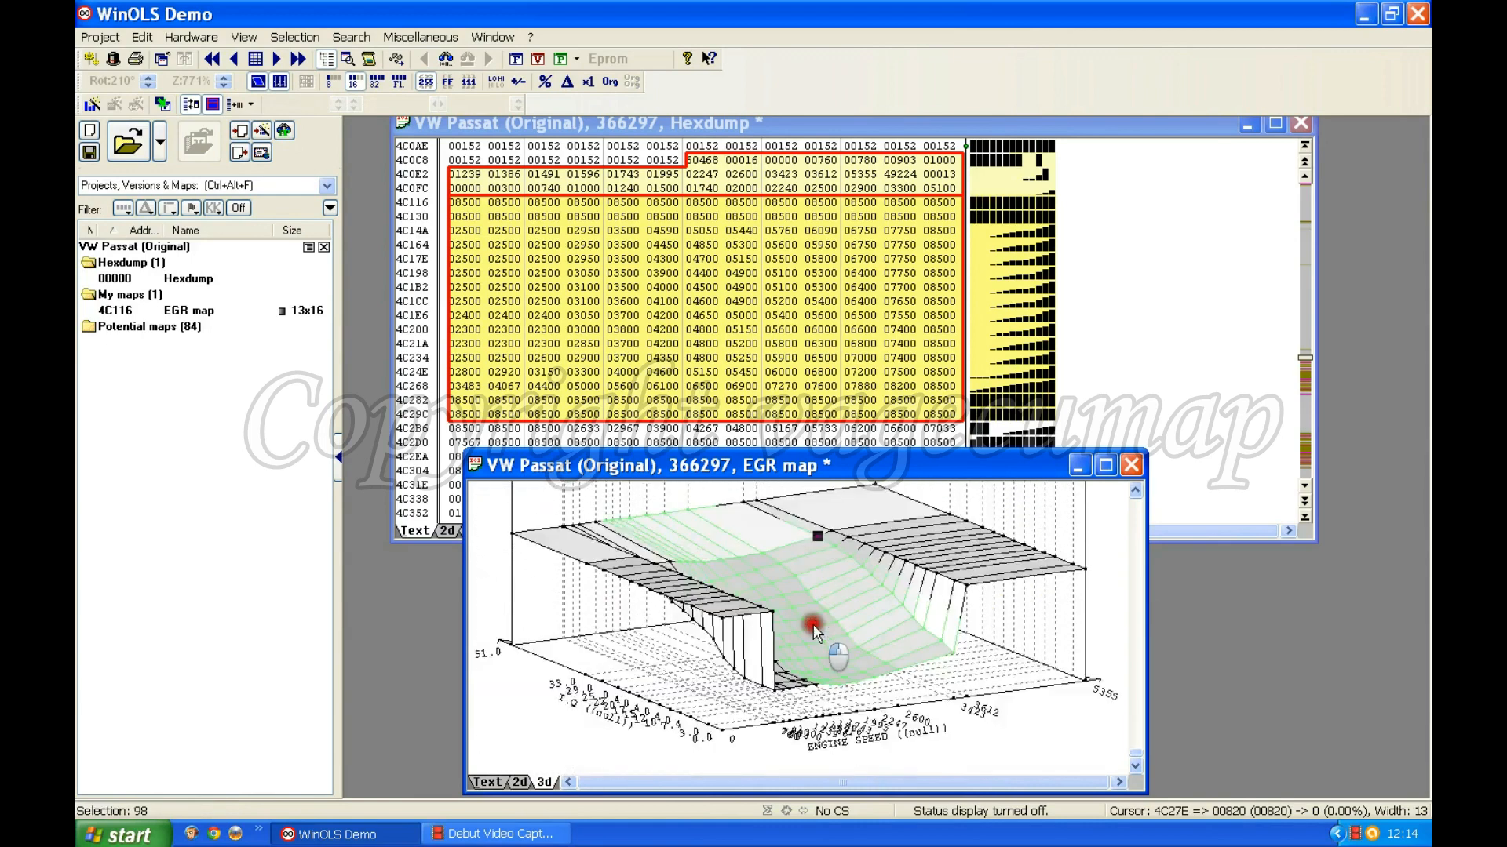
left_click(715, 626)
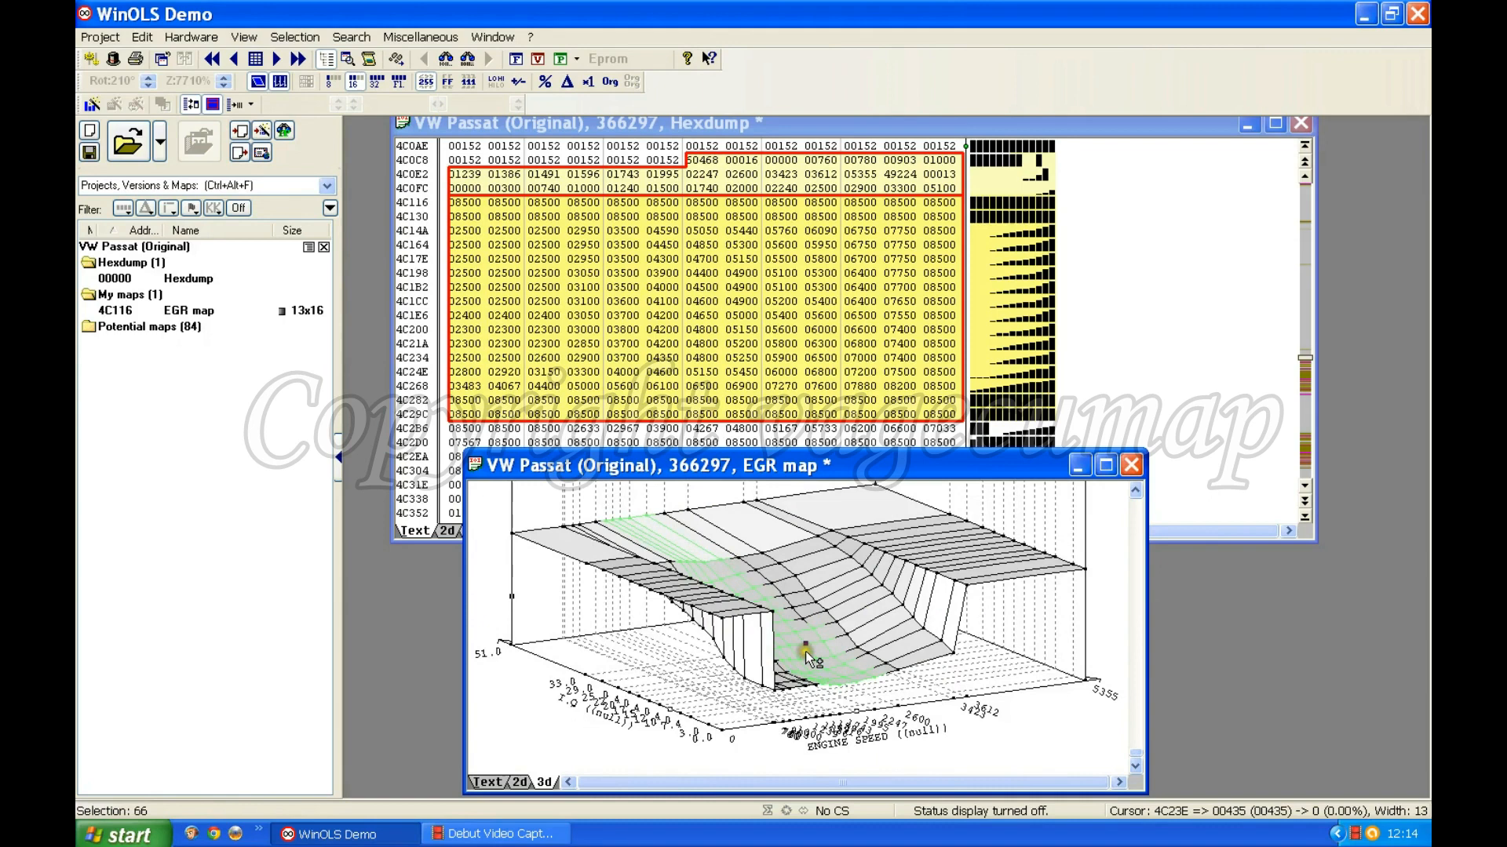
left_click(680, 539)
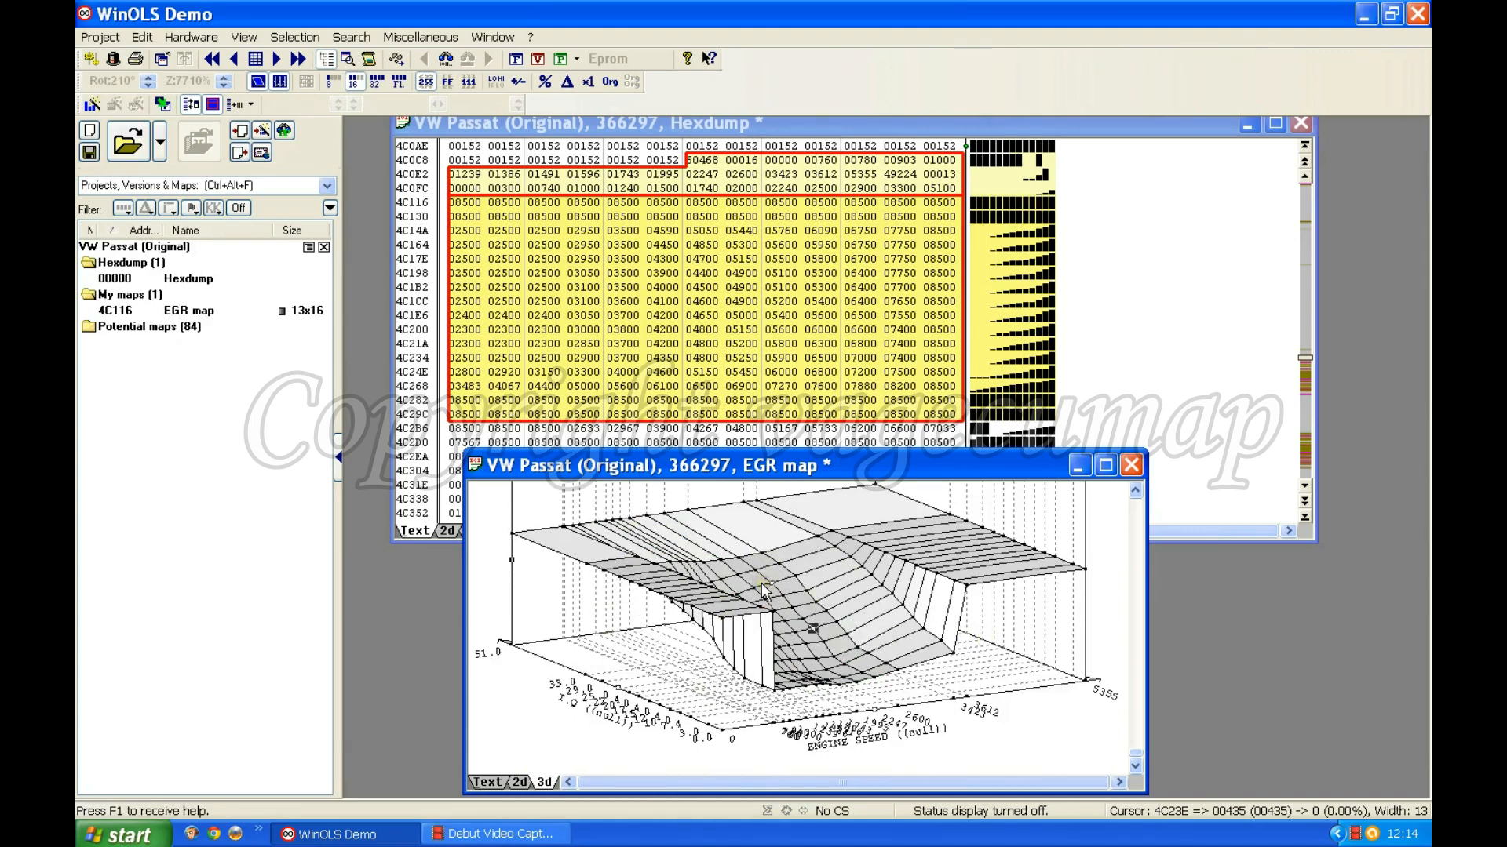
Return the EGR map to text view after checking its 2D graph, and close the map window
left_click(519, 783)
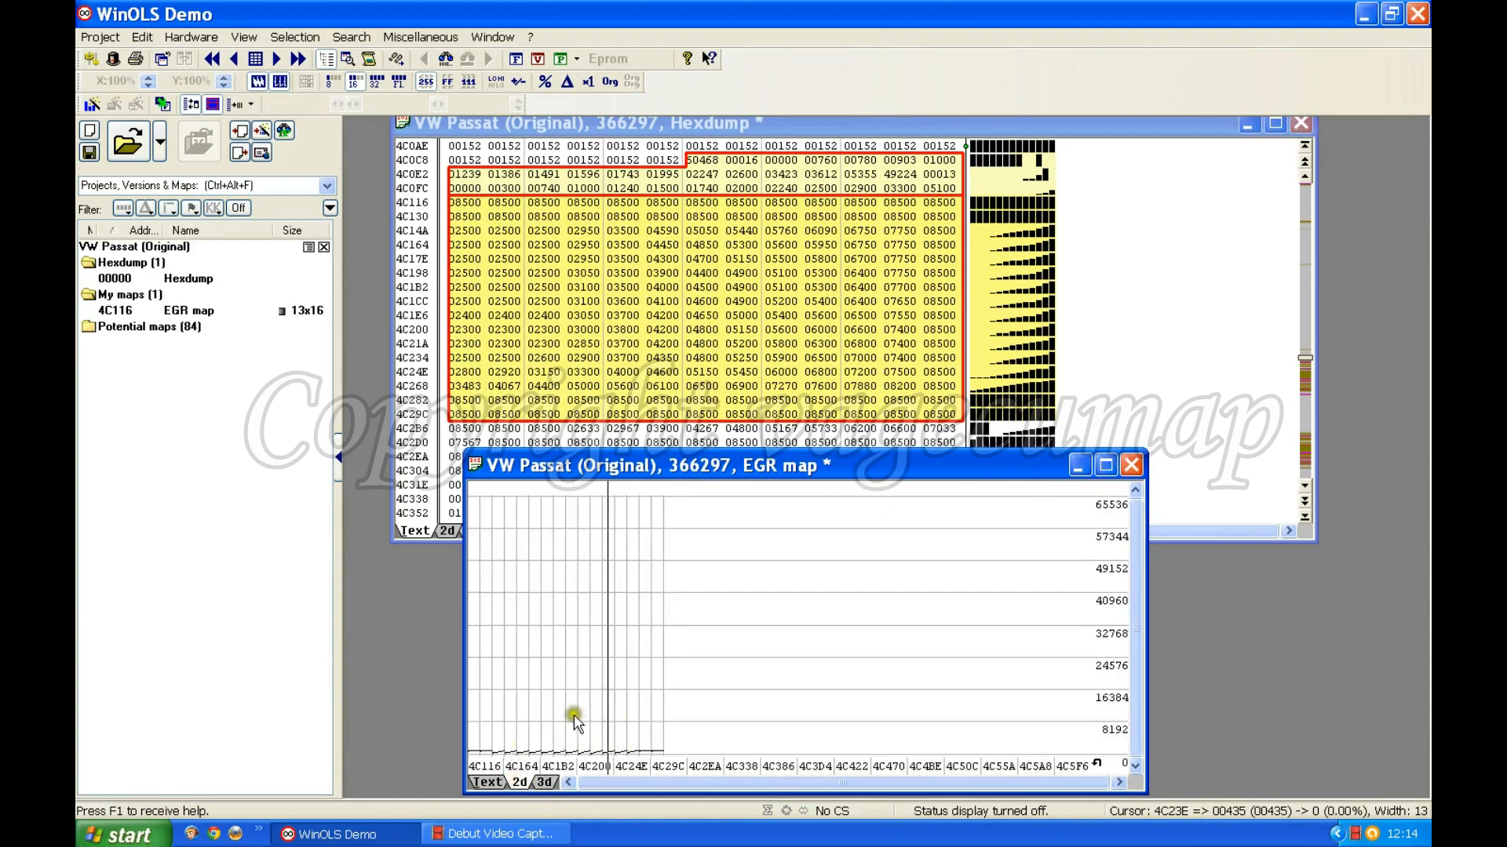
left_click(485, 783)
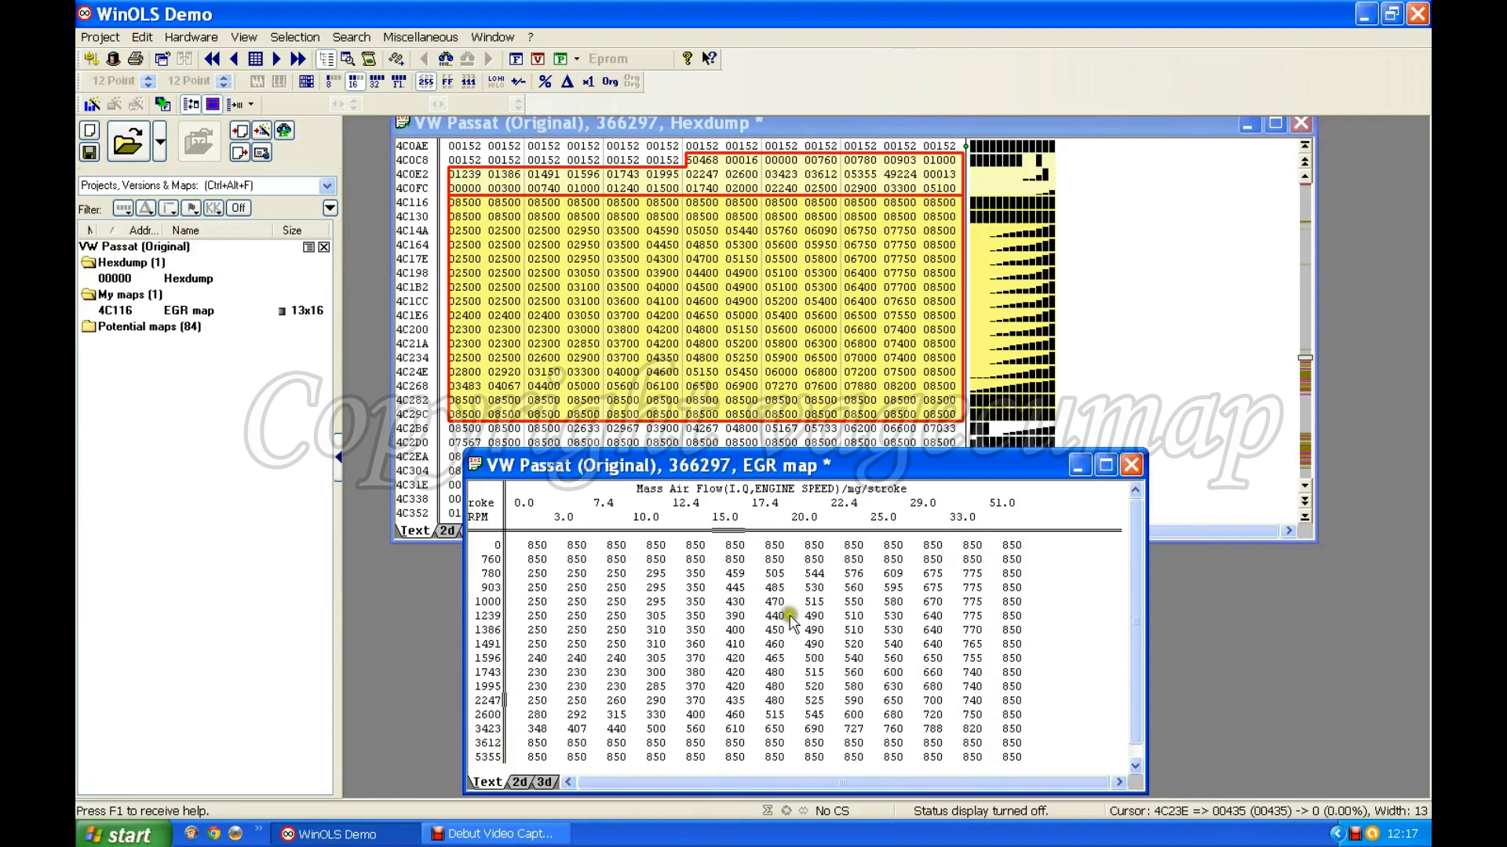
left_click(1131, 466)
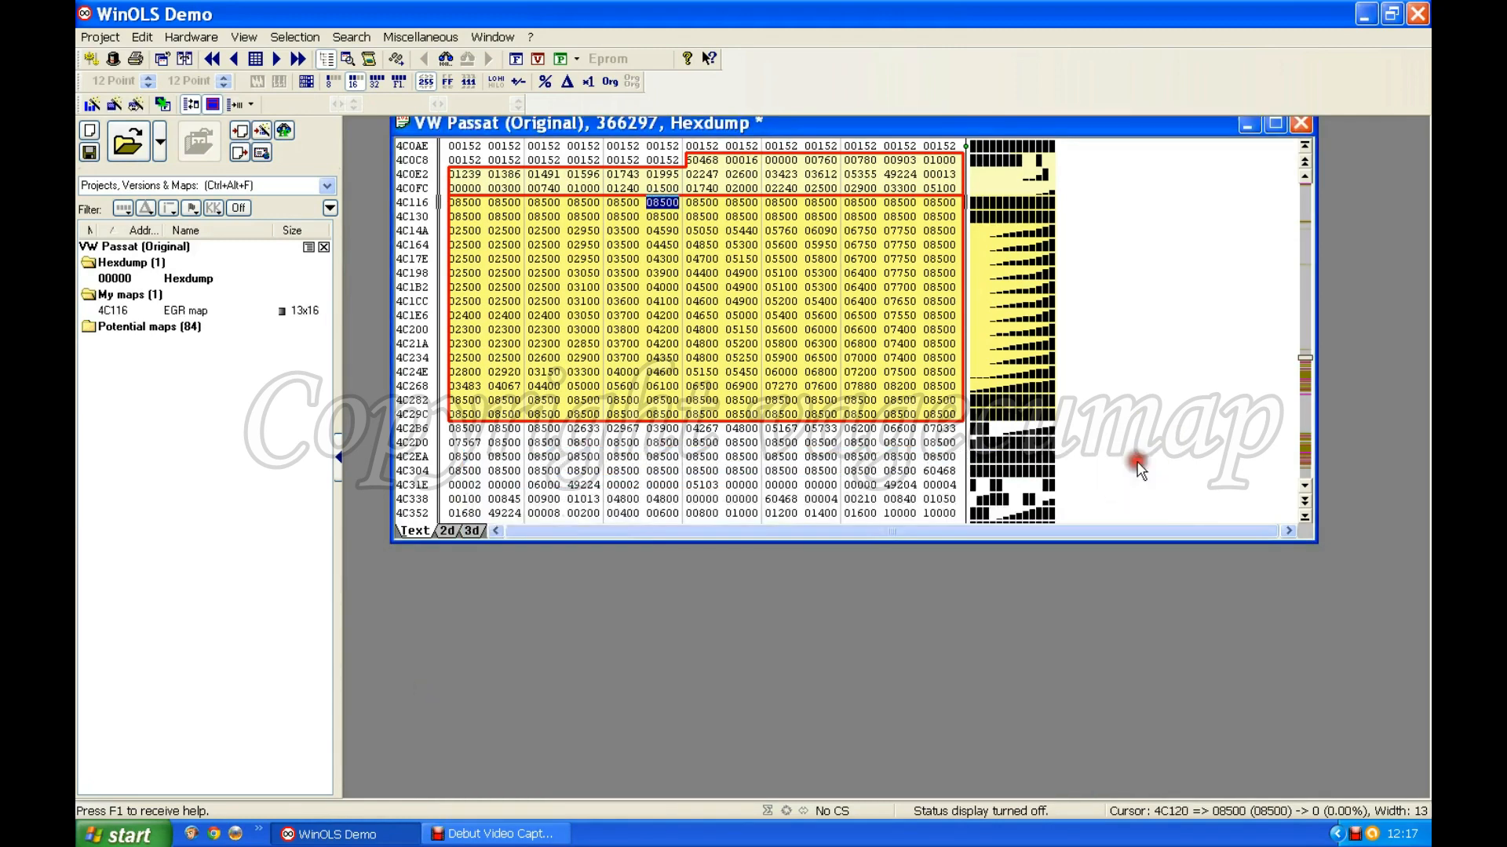